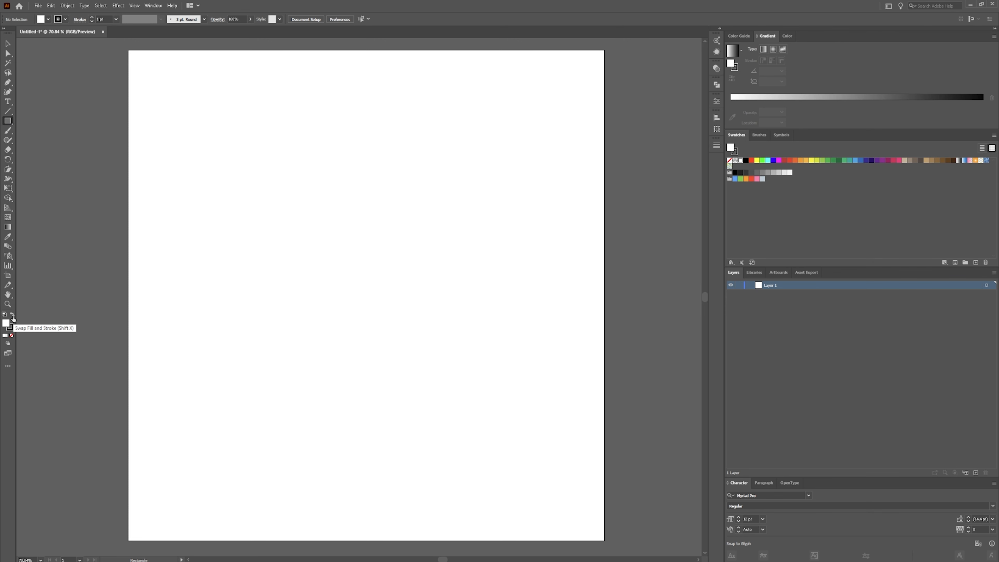
Draw a tall black rectangle without a stroke, about 148 px wide and 704 px tall, near the artboard's left side
left_click(12, 316)
left_click(11, 335)
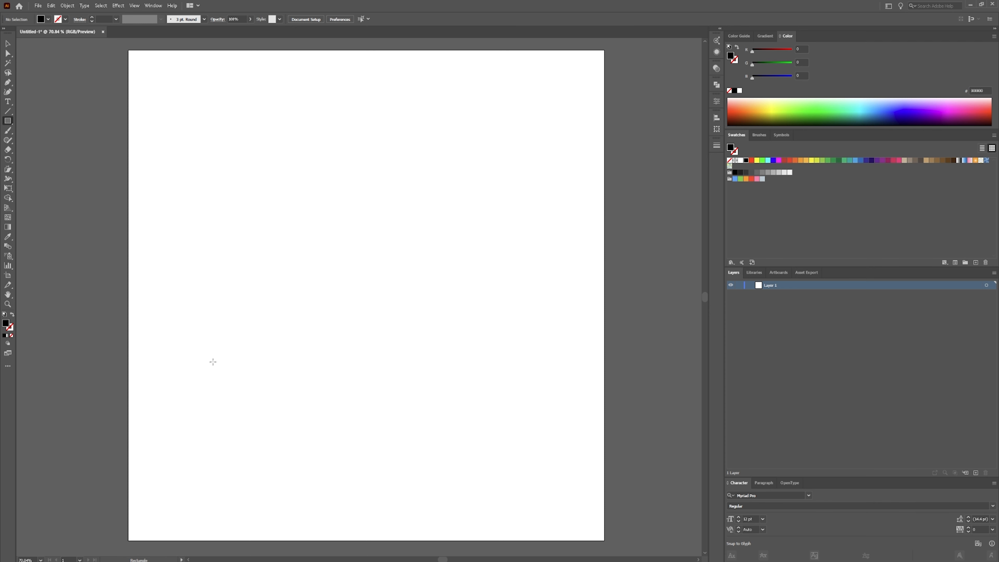
left_click_drag(185, 484, 256, 149)
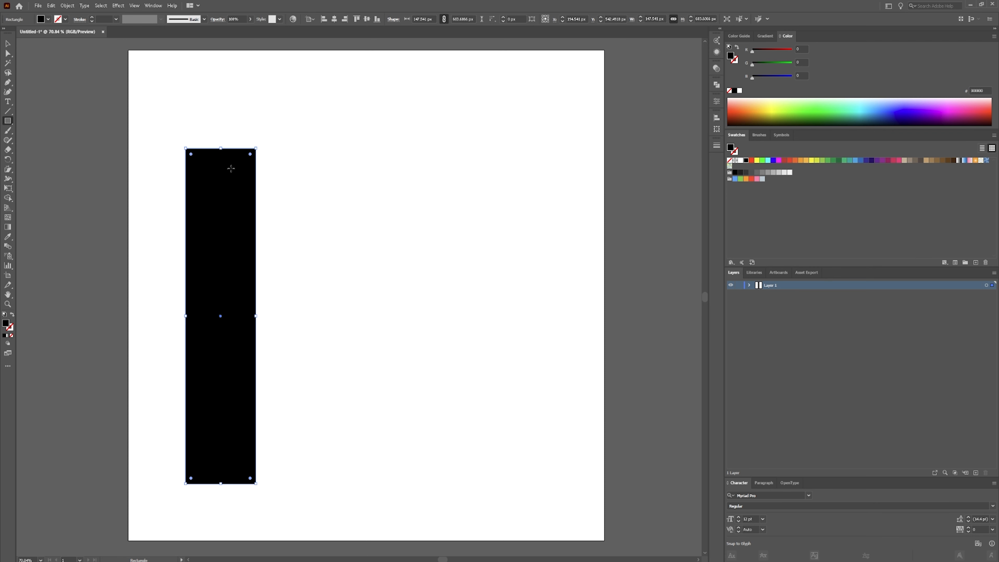
key("v")
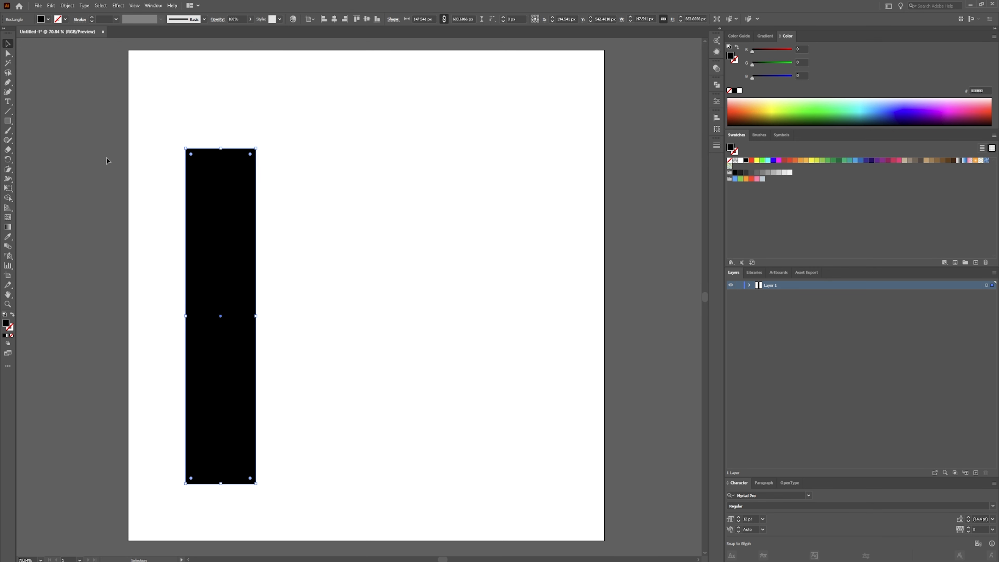
Shear the rectangle horizontally so its upper end leans right by about its own width, and move it fully onto the artboard
left_click(8, 169)
left_click(8, 169)
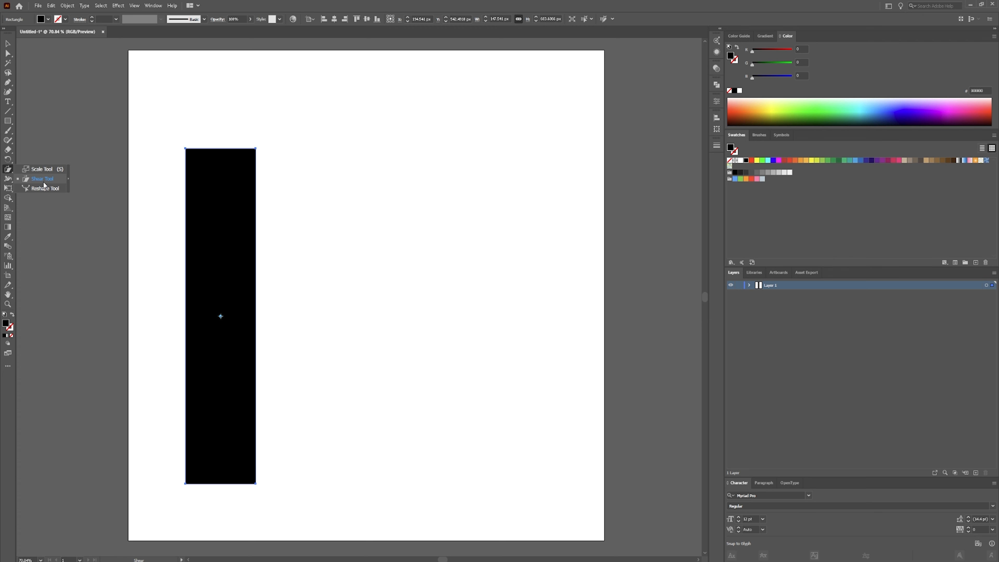
left_click(43, 182)
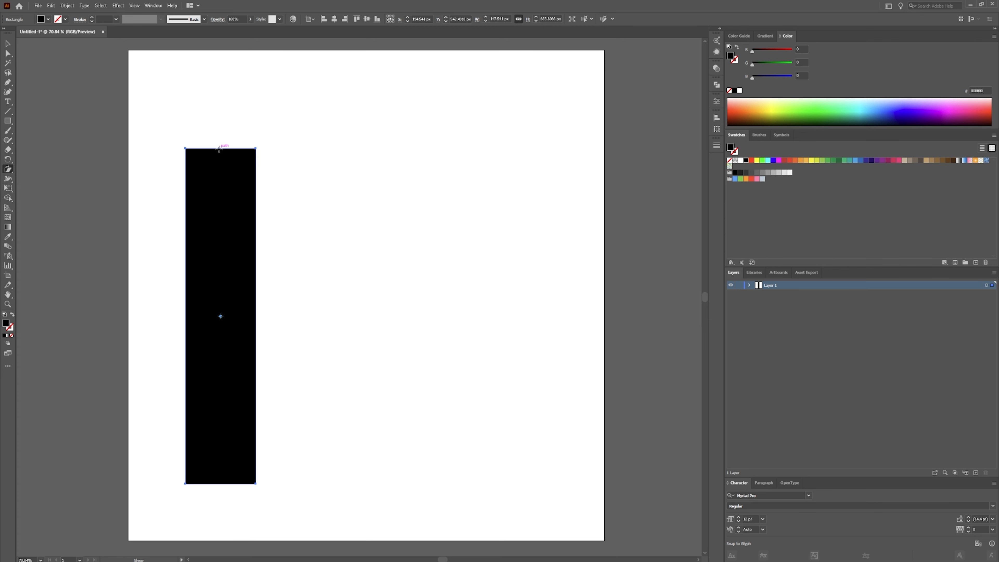
left_click_drag(220, 148, 290, 155)
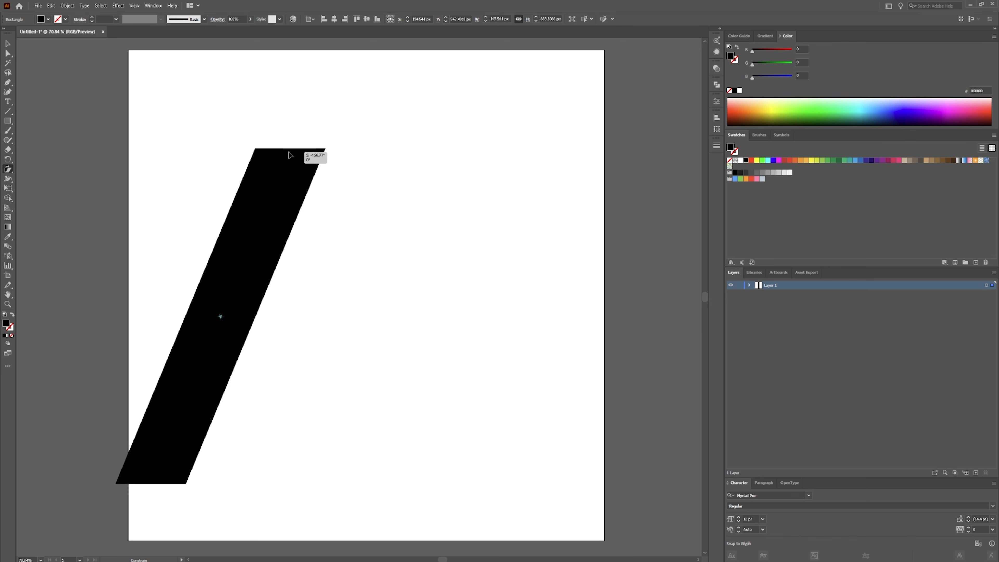
key("v")
left_click_drag(271, 213, 315, 209)
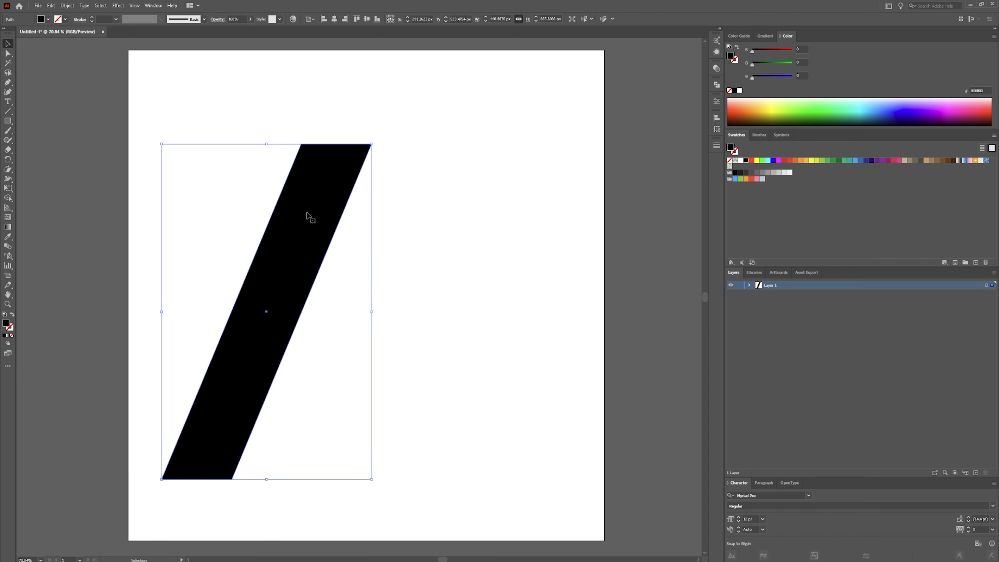
Create a mirrored copy of the slanted bar by reflecting it about the vertical axis
right_click(308, 209)
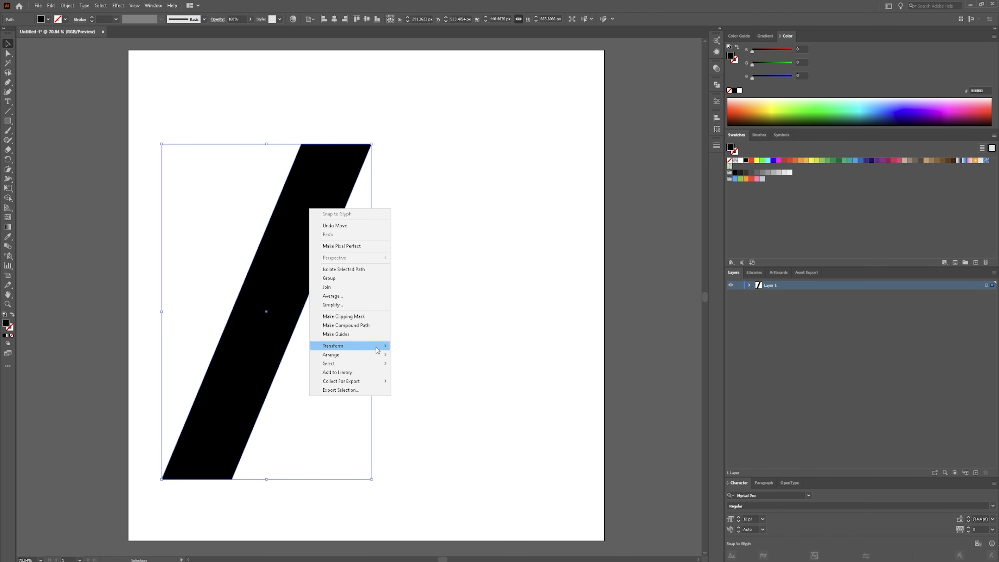
right_click(277, 233)
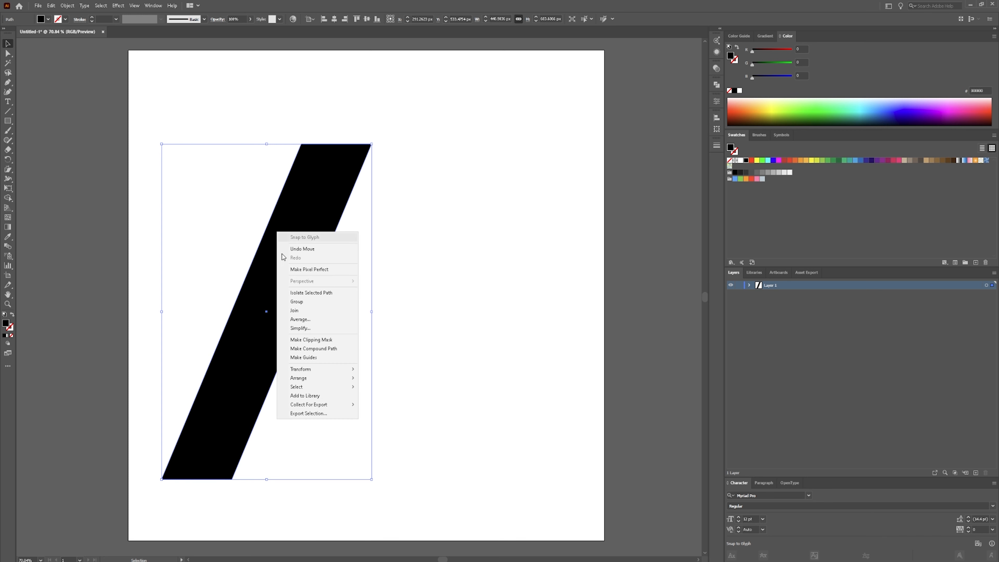
mouse_move(342, 371)
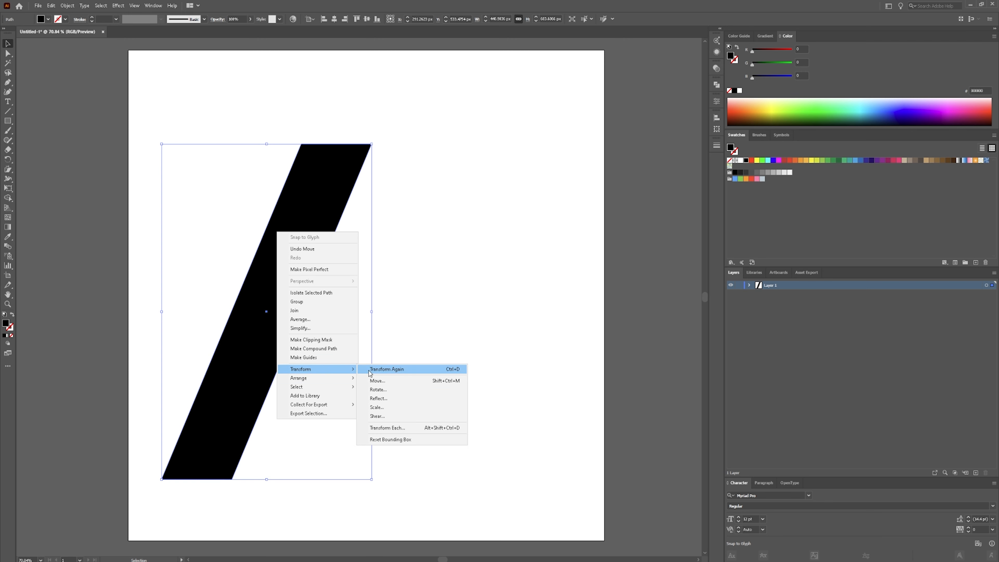
left_click(387, 399)
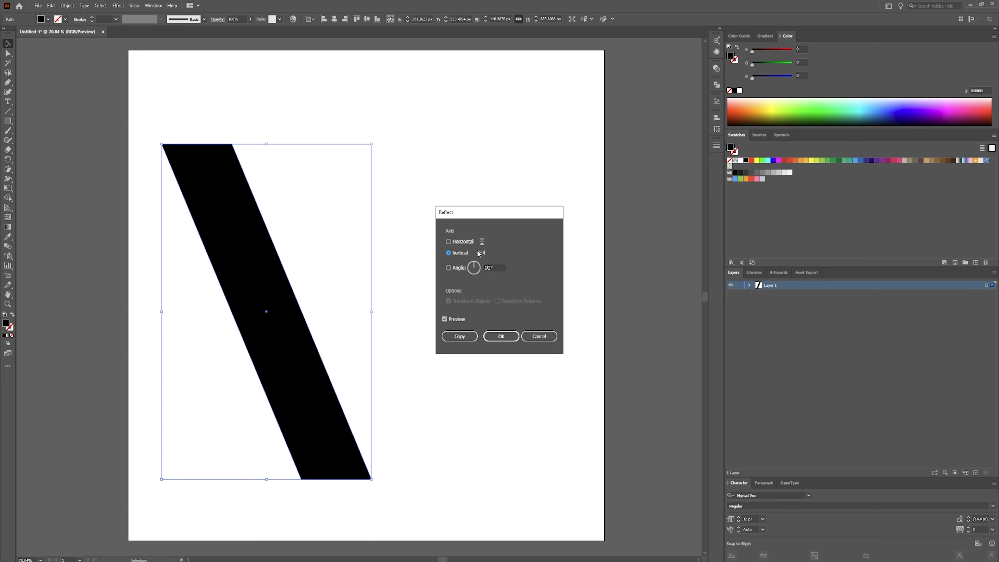
left_click(452, 337)
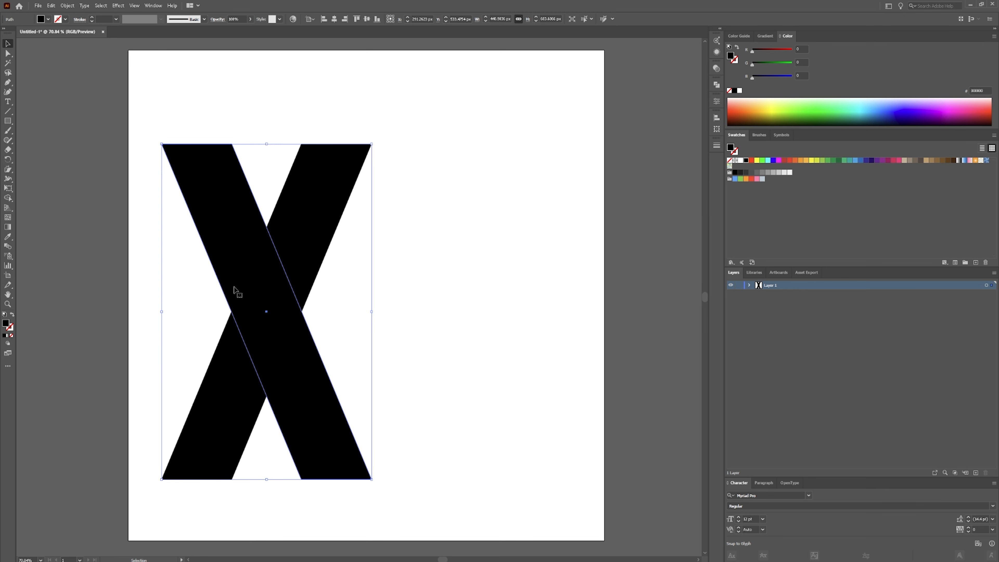
Move the mirrored bar so its upper-left corner snaps onto the upper-left corner of the original bar, forming a peak
left_click_drag(237, 255, 448, 269)
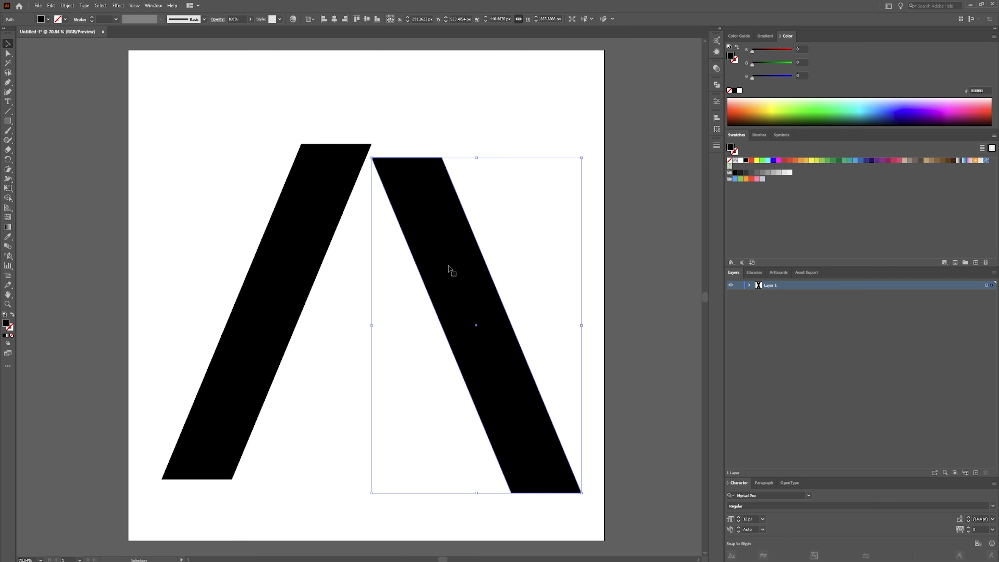
scroll(373, 156, "up", 5)
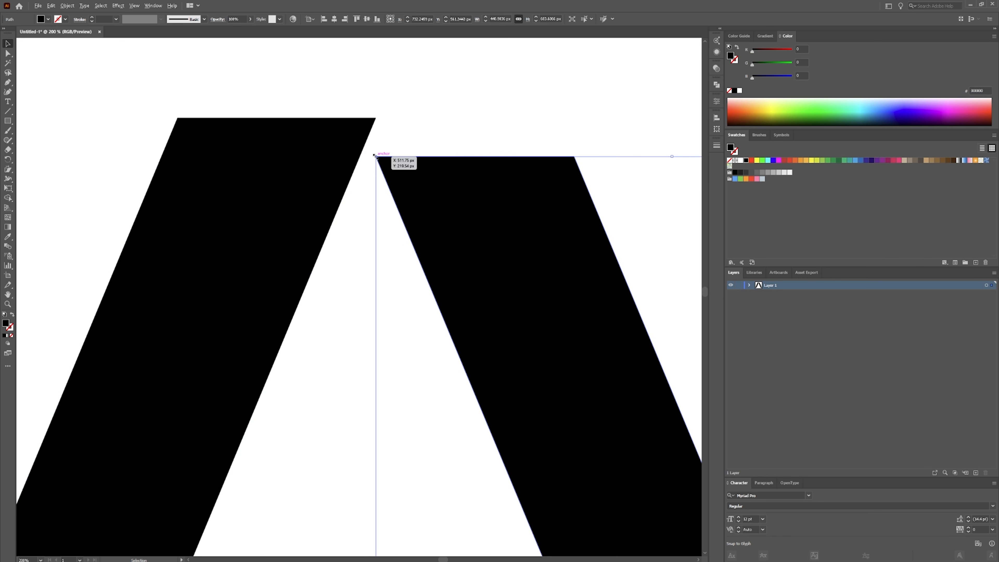
key("a")
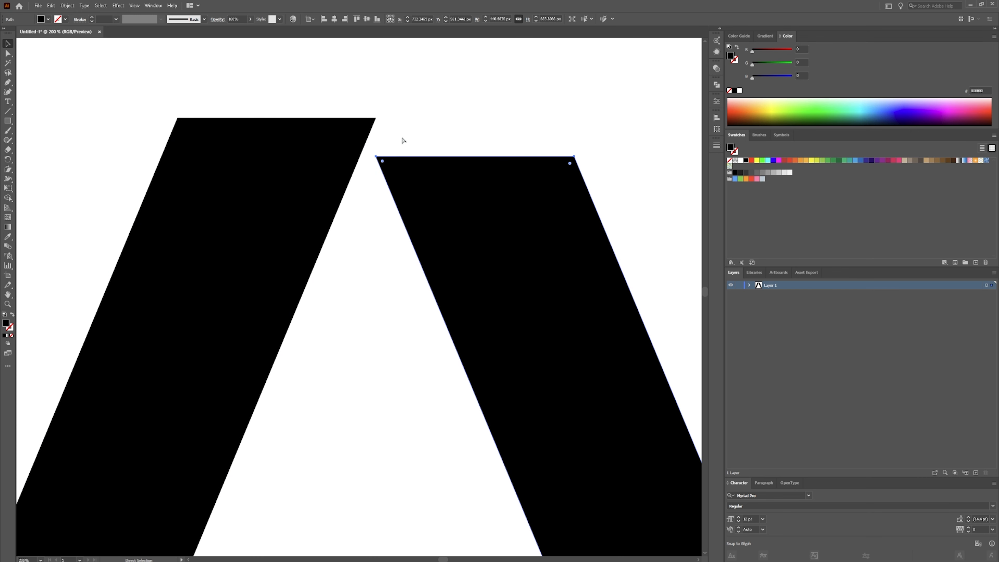
key("v")
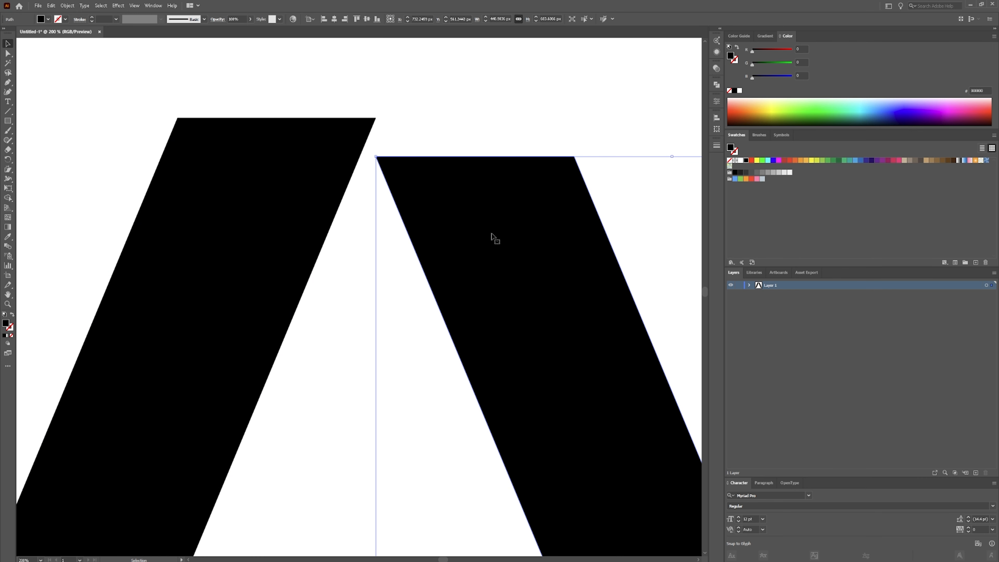
key("a")
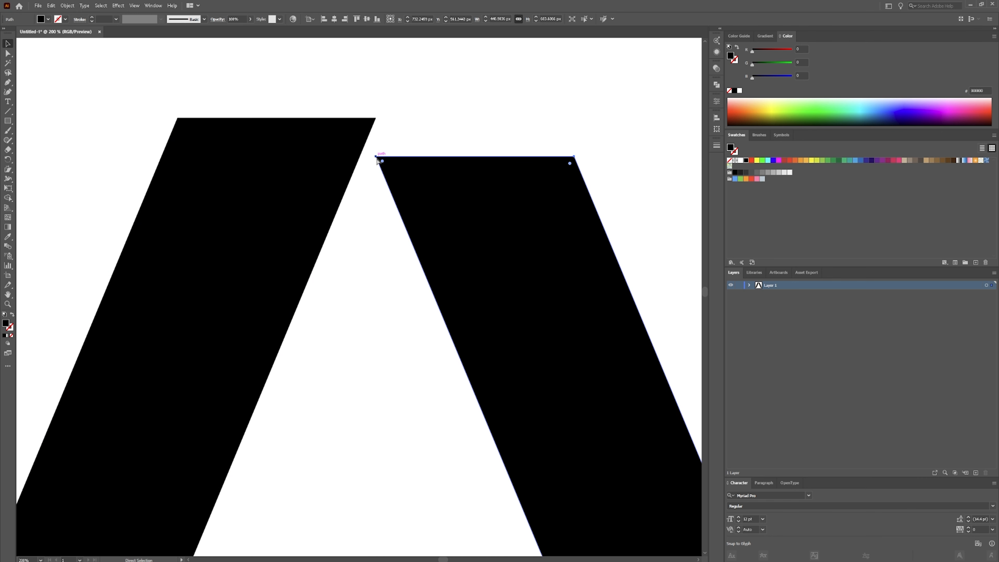
left_click_drag(376, 157, 176, 122)
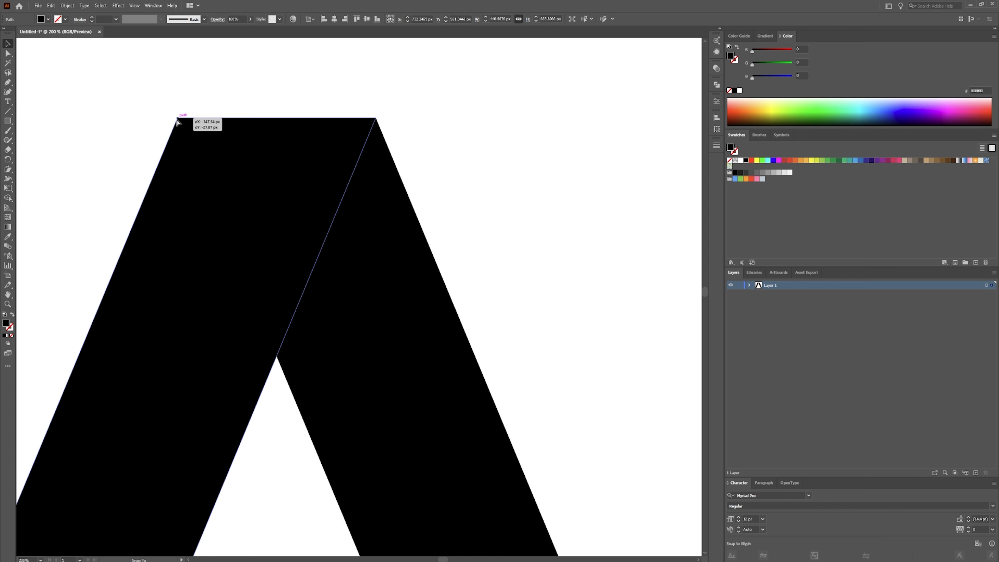
left_click_drag(177, 122, 177, 122)
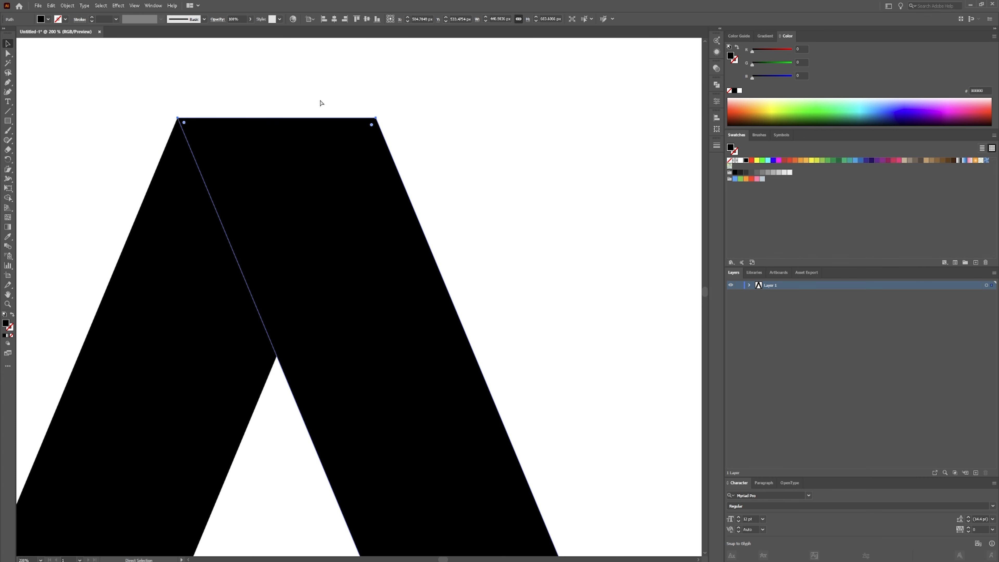
Select both bars and move them together so the peak shape sits centred across the artboard
scroll(294, 153, "down", 2)
scroll(280, 174, "down", 1)
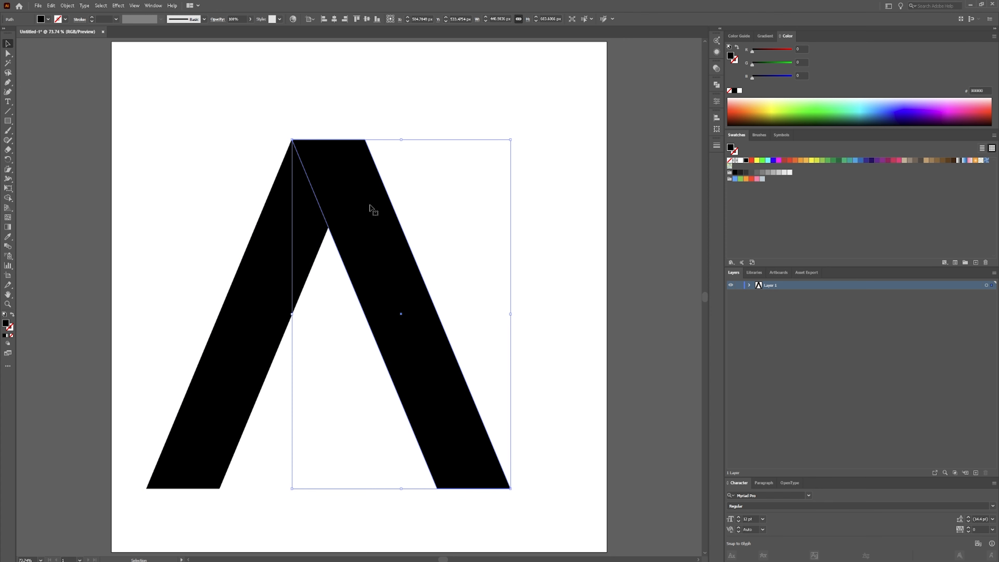
left_click_drag(468, 133, 306, 228)
left_click(628, 235)
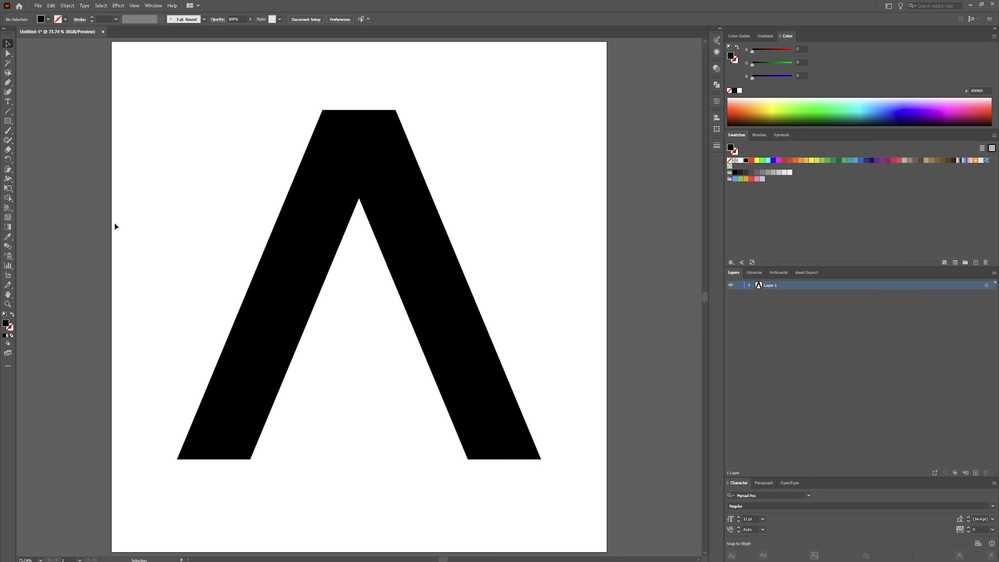
Draw a black rectangle about 231 px wide and 79 px tall between the legs as the crossbar of the A
key("m")
left_click_drag(302, 335, 416, 294)
key("v")
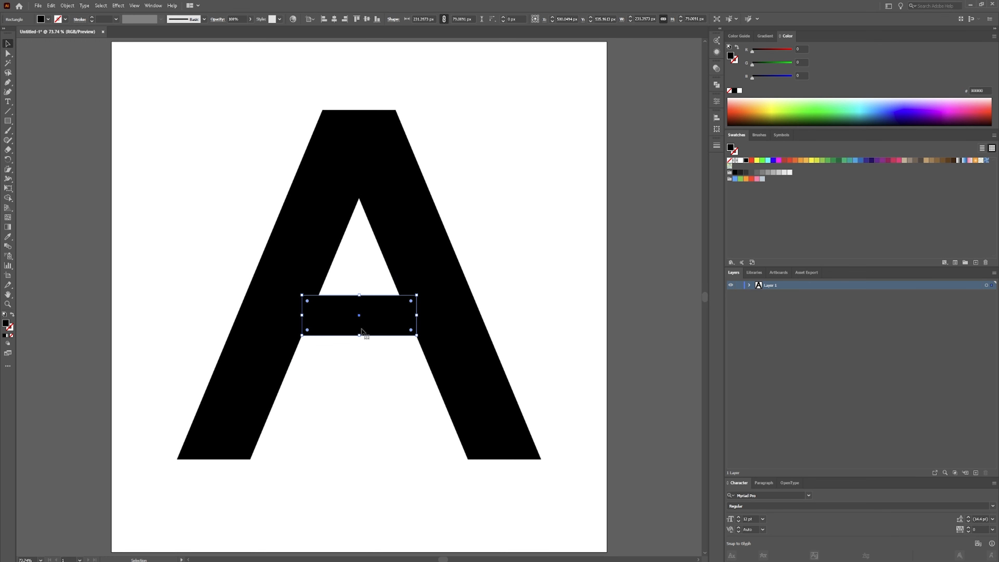
key("a")
key("v")
left_click(391, 372)
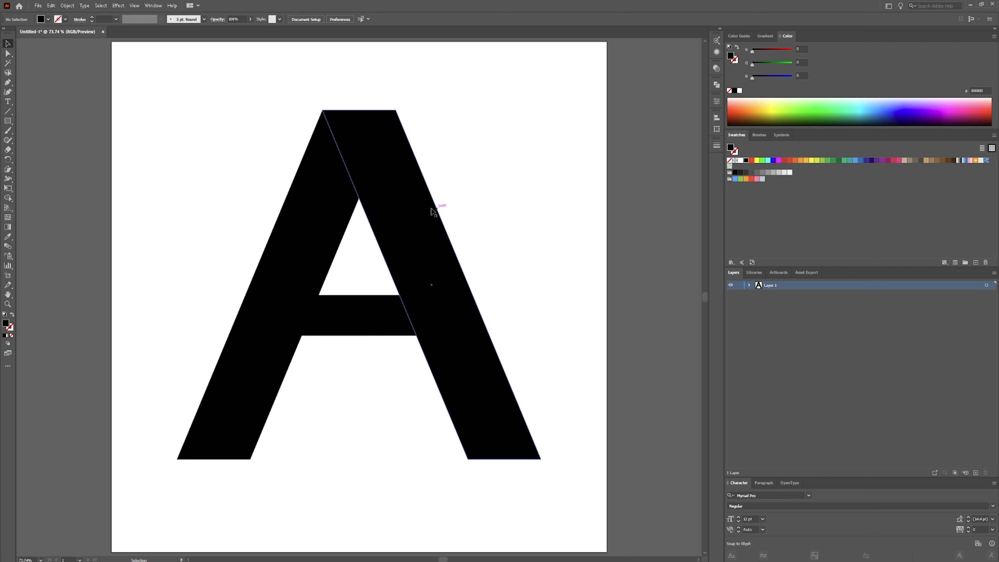
Fill the A's right leg with the Sky gradient and replace its pale starting stop with a copy of the medium blue stop at 0%
left_click(432, 260)
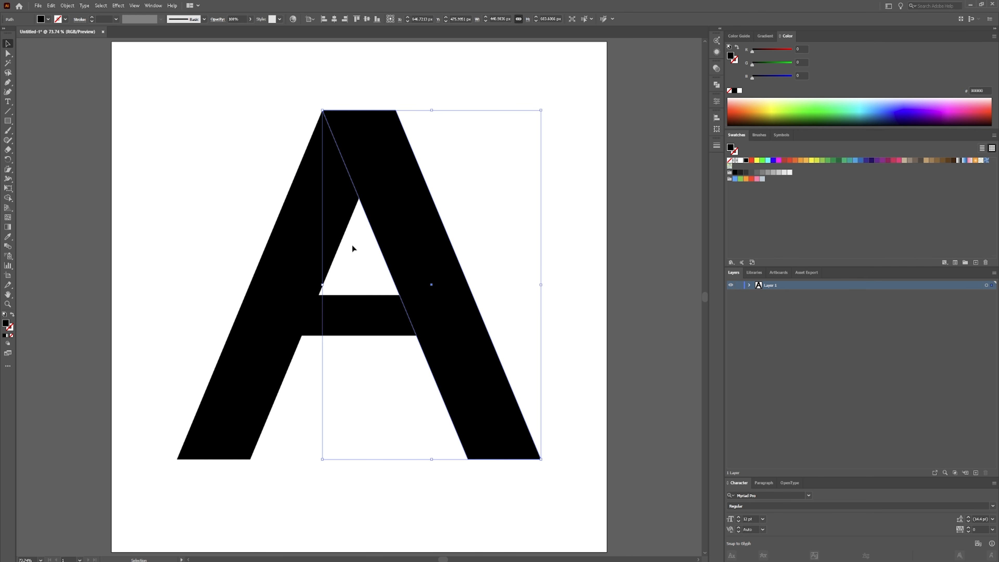
left_click(765, 36)
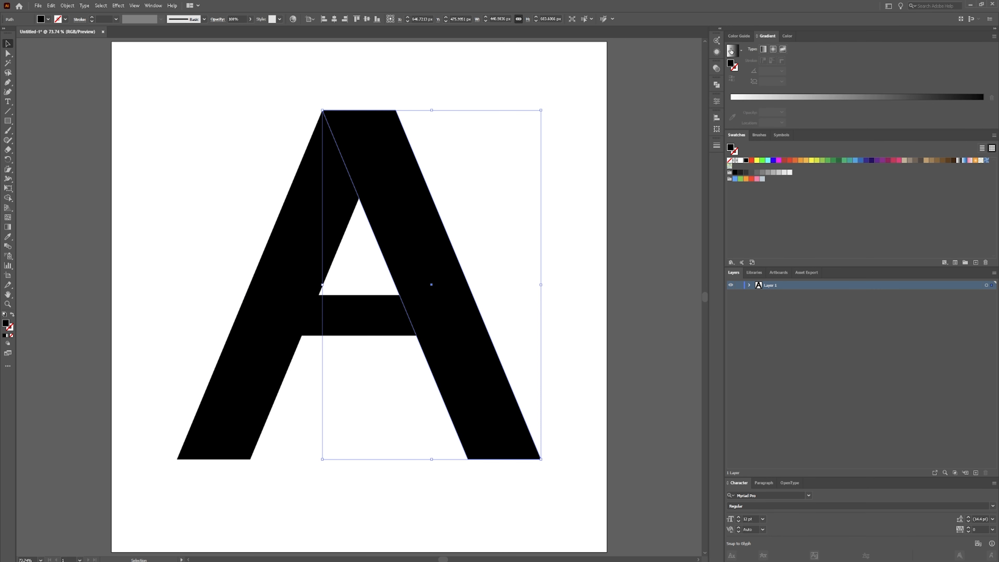
left_click(741, 50)
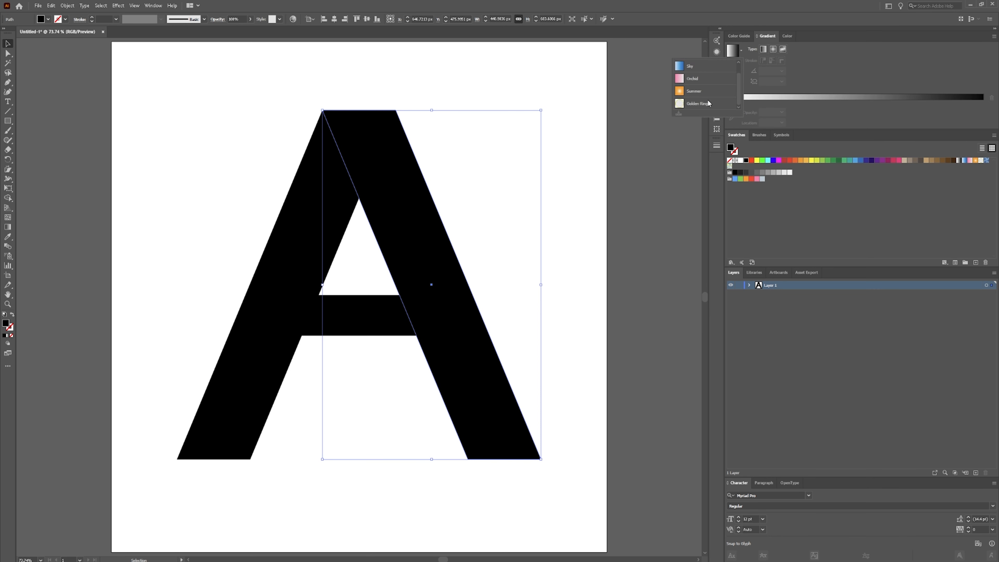
left_click(692, 66)
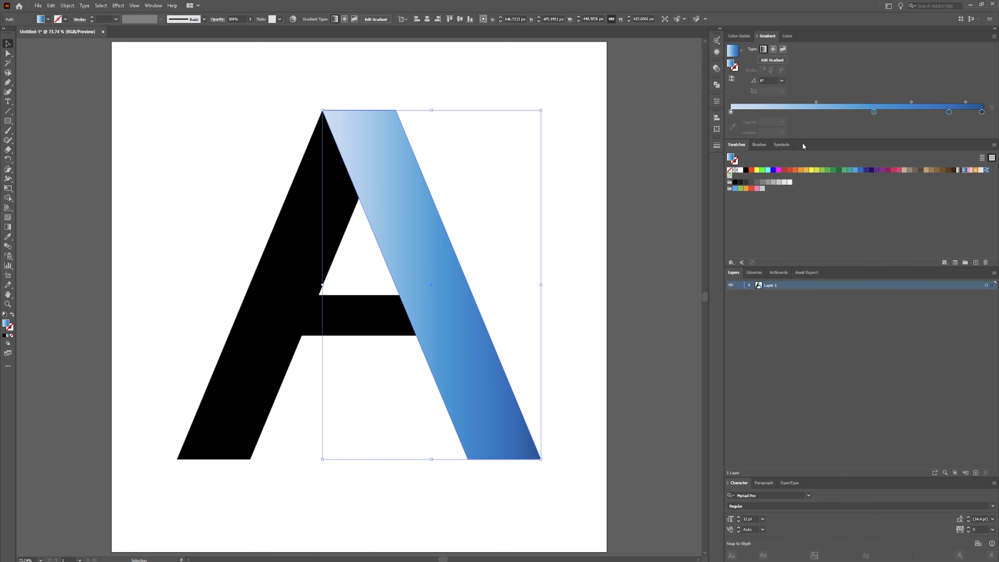
left_click_drag(730, 112, 735, 130)
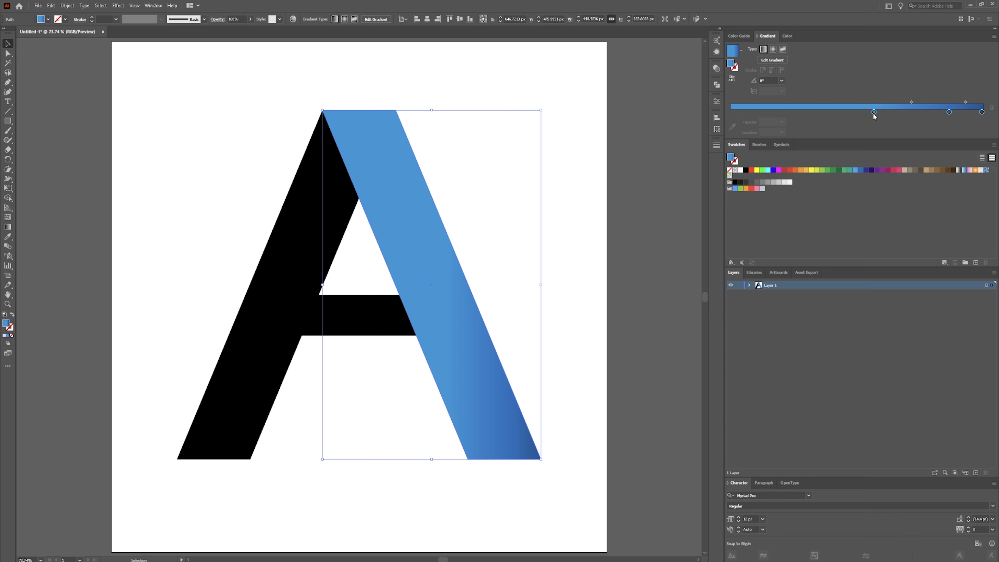
left_click_drag(873, 112, 720, 118)
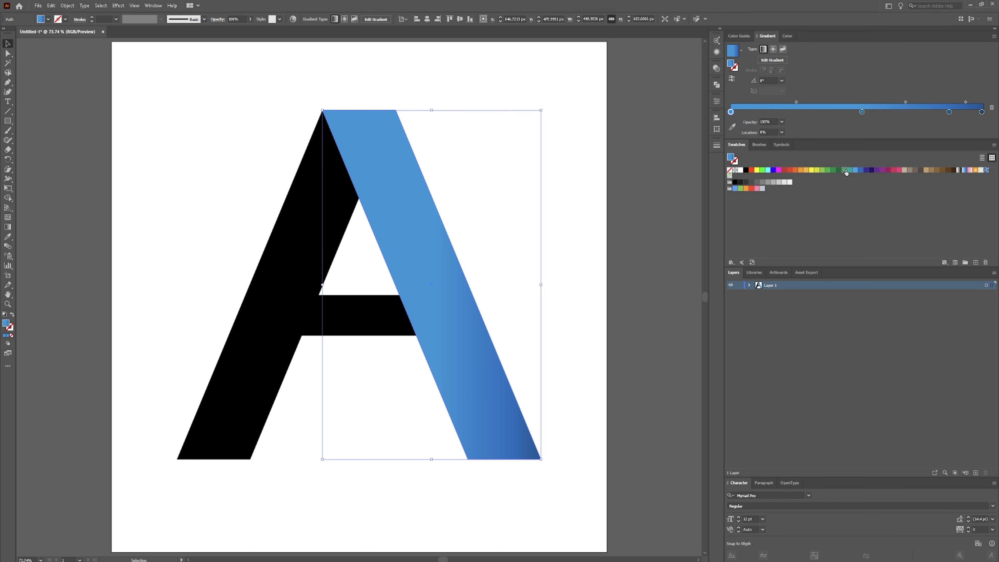
left_click(845, 171)
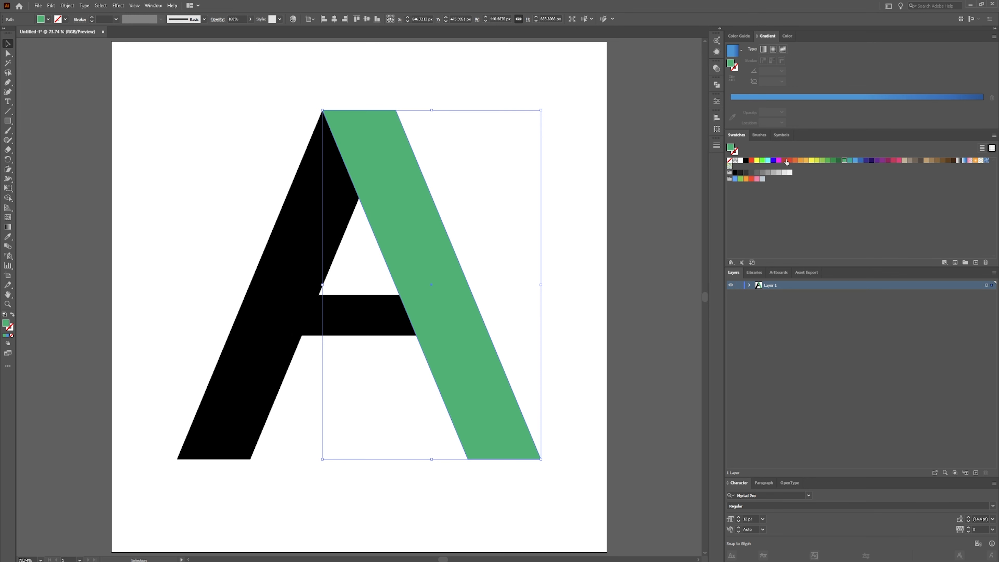
left_click(762, 162)
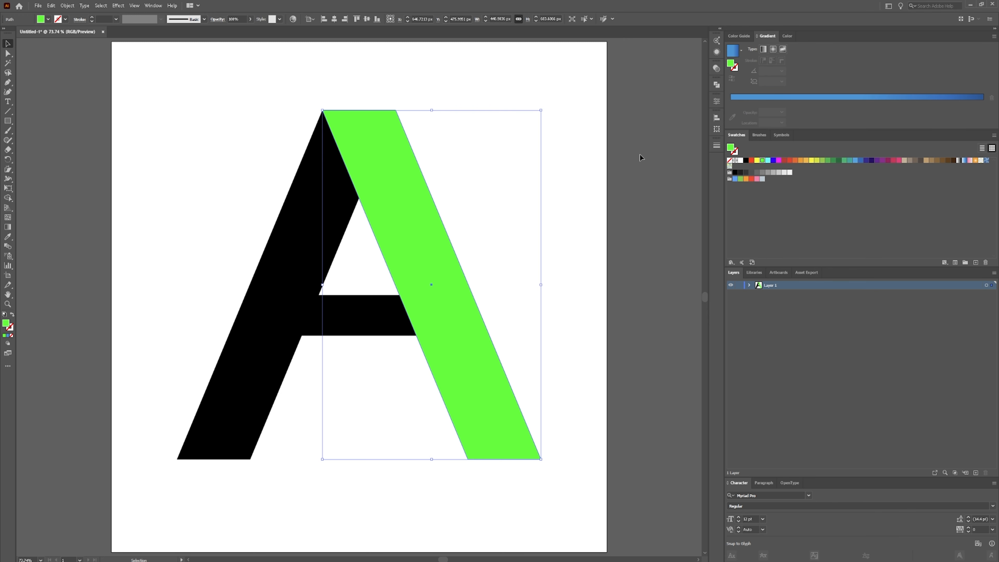
left_click(732, 53)
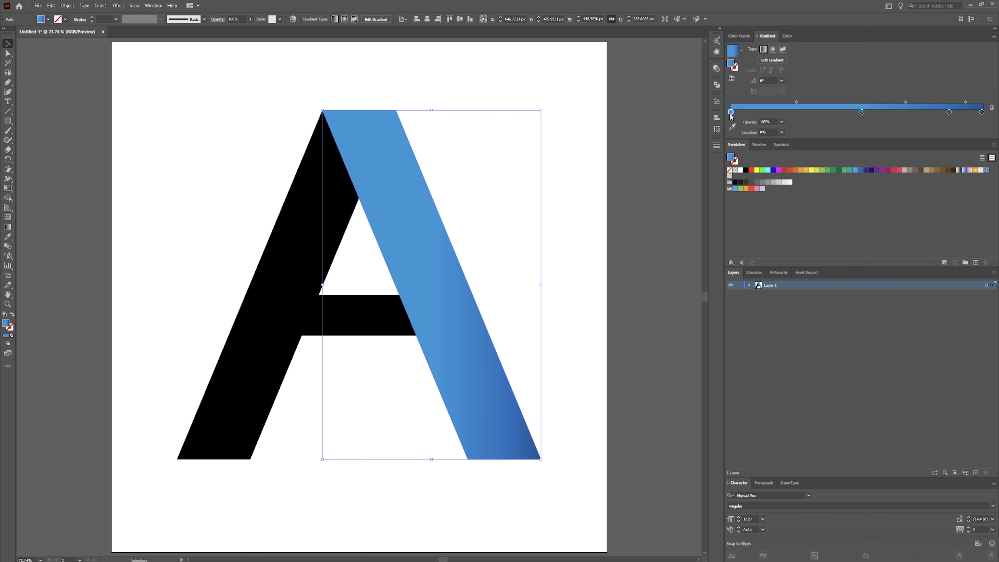
Change the gradient's starting stop to bright green and shift the middle blue stop slightly towards it
double_click(731, 112)
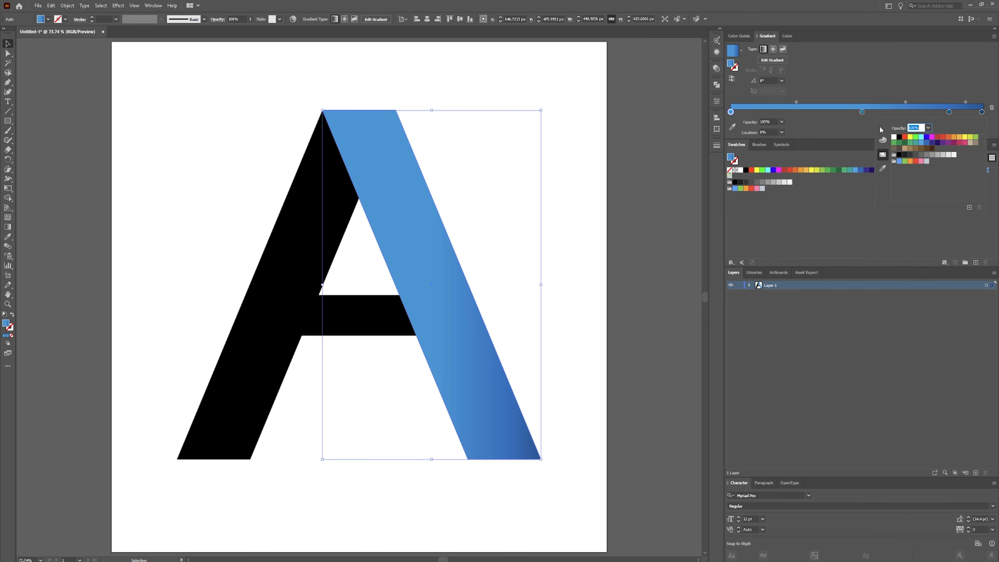
left_click(913, 141)
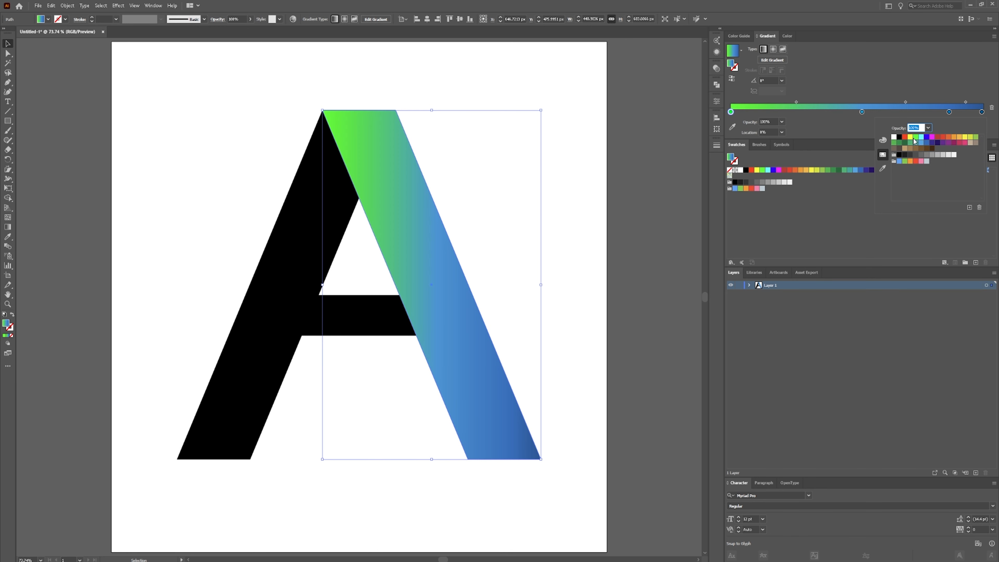
left_click(860, 112)
left_click_drag(861, 112, 852, 112)
Replace the two darker blue stops at the end of the right leg's gradient with a single magenta end stop
mouse_move(982, 112)
left_mouse_down()
mouse_move(980, 126)
mouse_move(984, 115)
left_mouse_up()
double_click(983, 113)
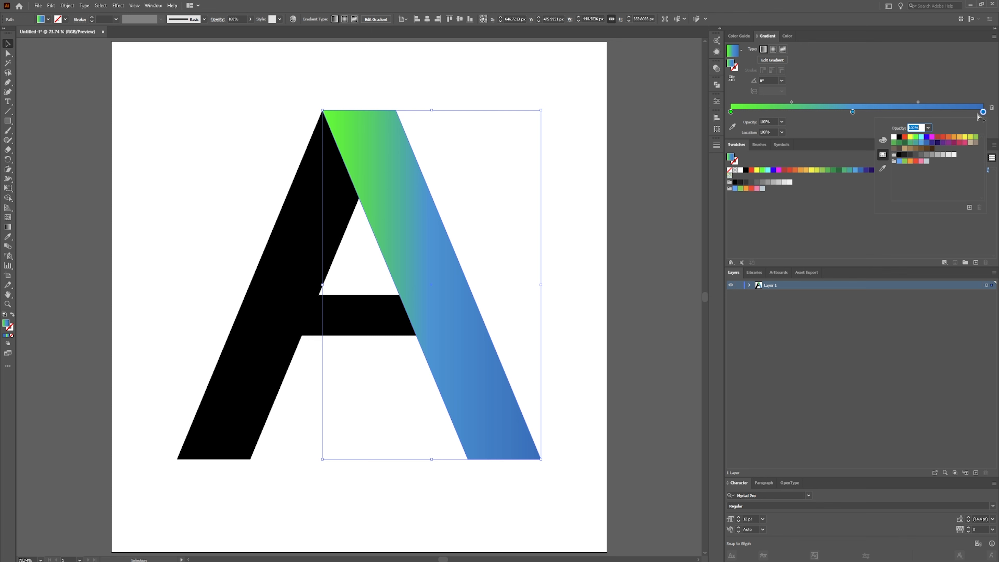
left_click(933, 137)
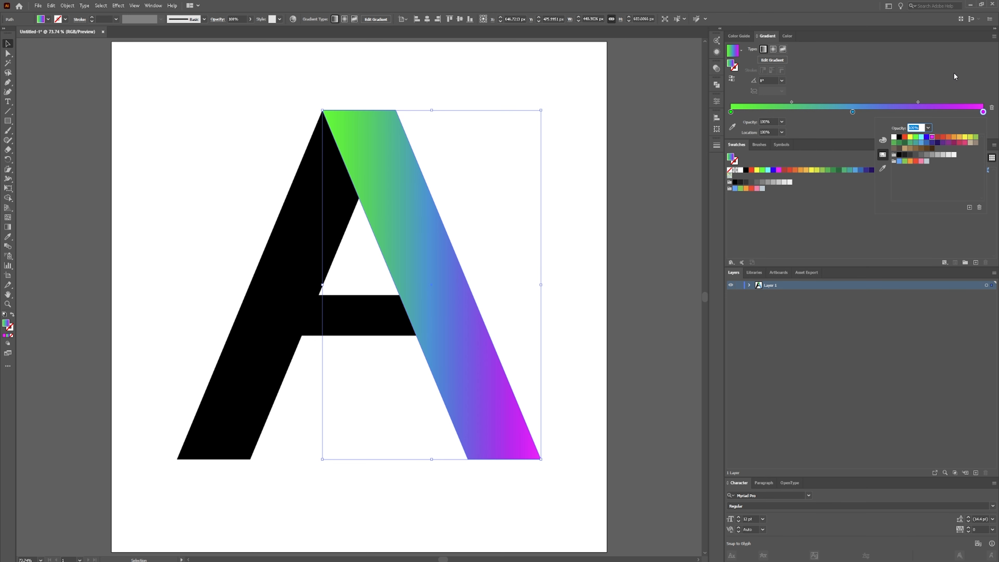
left_click(941, 77)
double_click(852, 112)
left_click(883, 140)
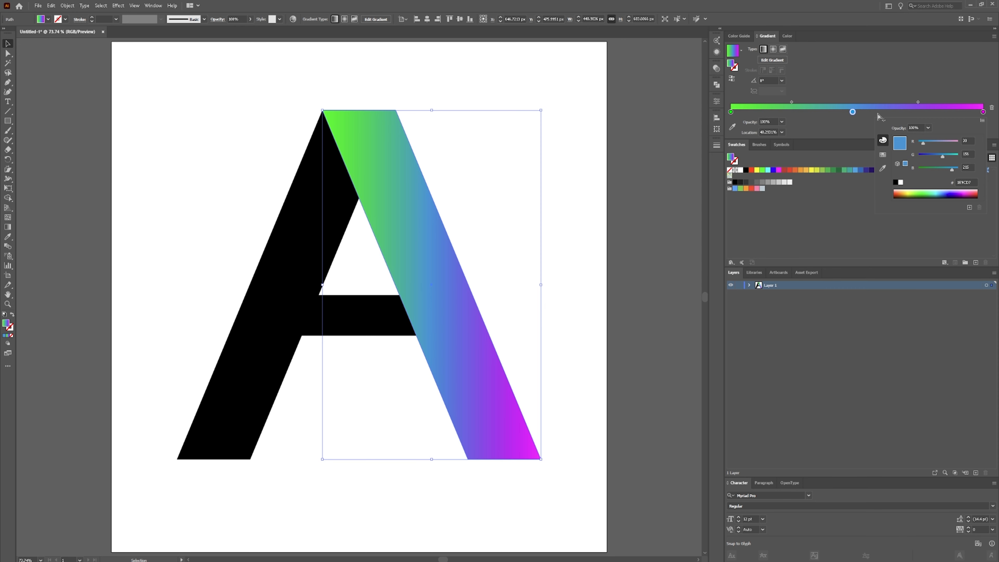
left_click(878, 81)
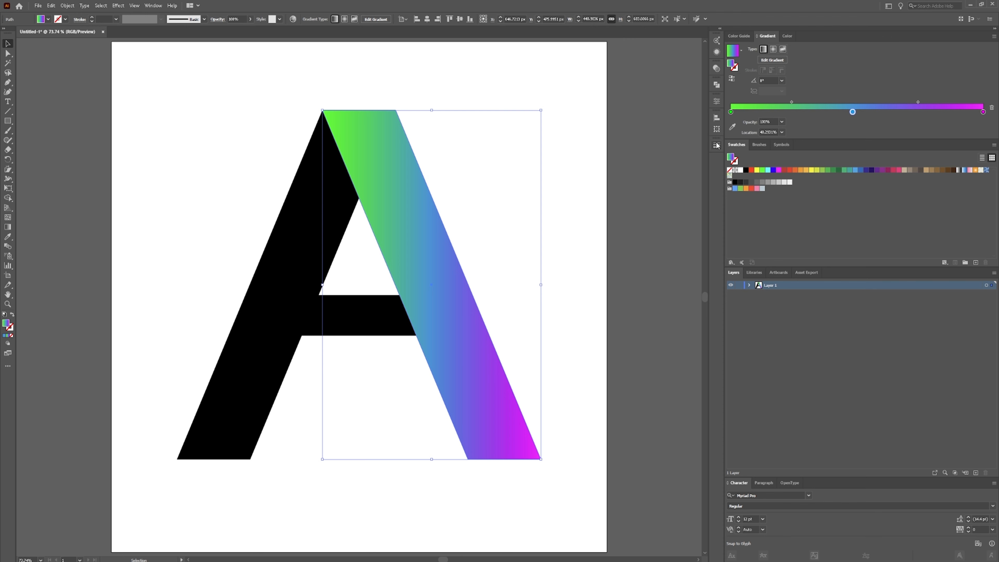
Redirect the right leg's gradient along its length at about 113°, from green at the foot to magenta at the peak
key("g")
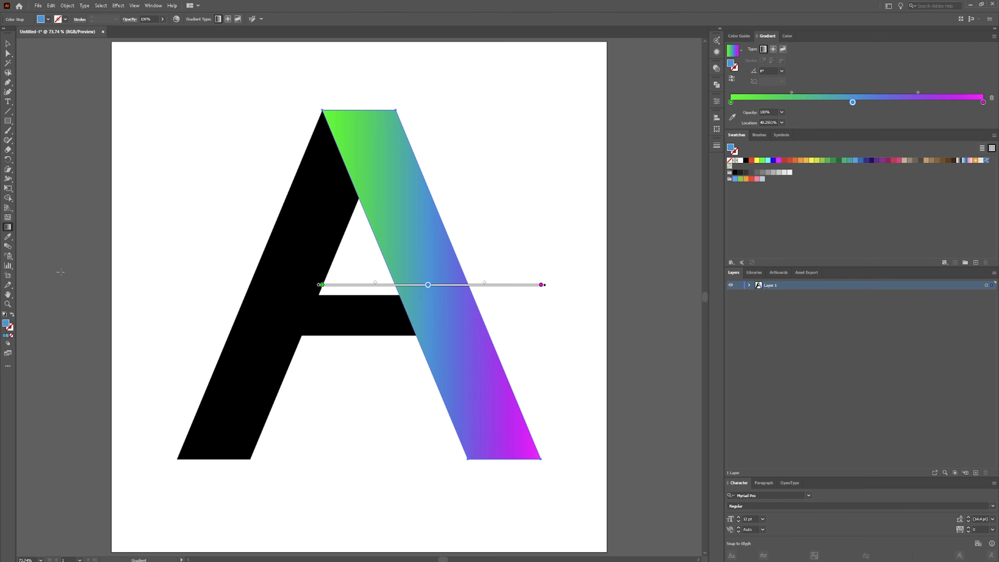
mouse_move(504, 462)
left_mouse_down()
mouse_move(405, 196)
mouse_move(362, 114)
left_mouse_up()
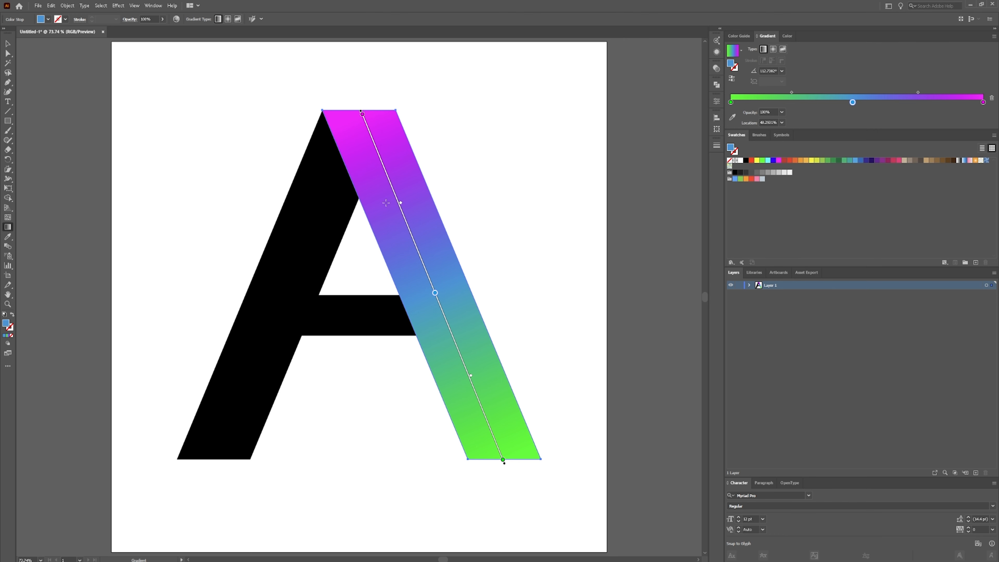
key("v")
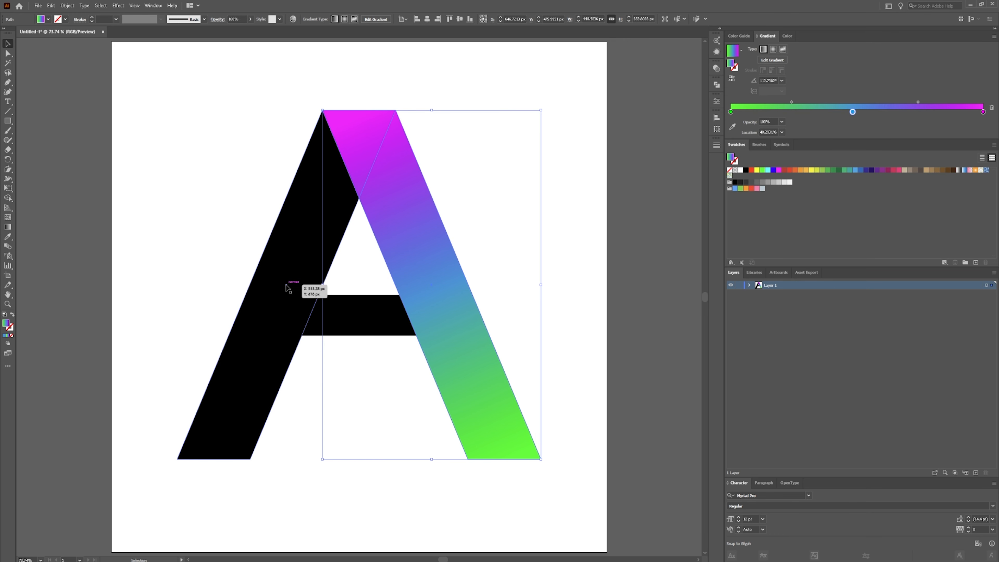
Copy the right leg's gradient fill onto the black left leg with the Eyedropper
left_click(296, 237)
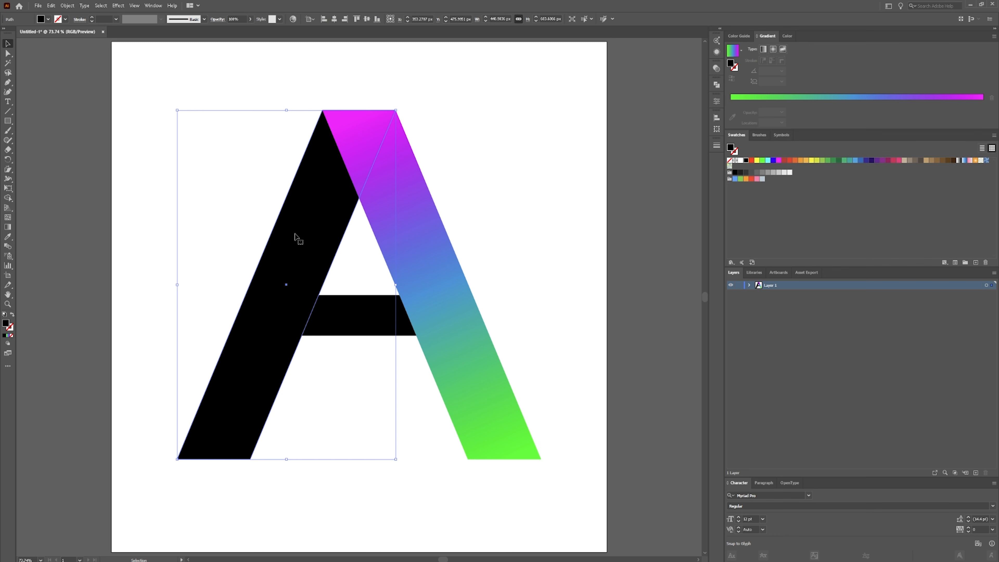
key("i")
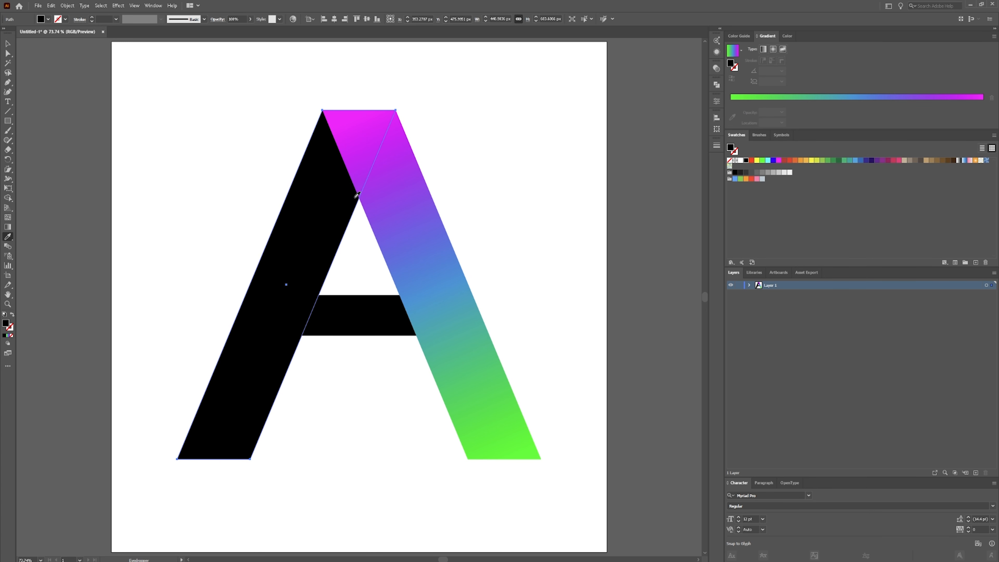
left_click(408, 205)
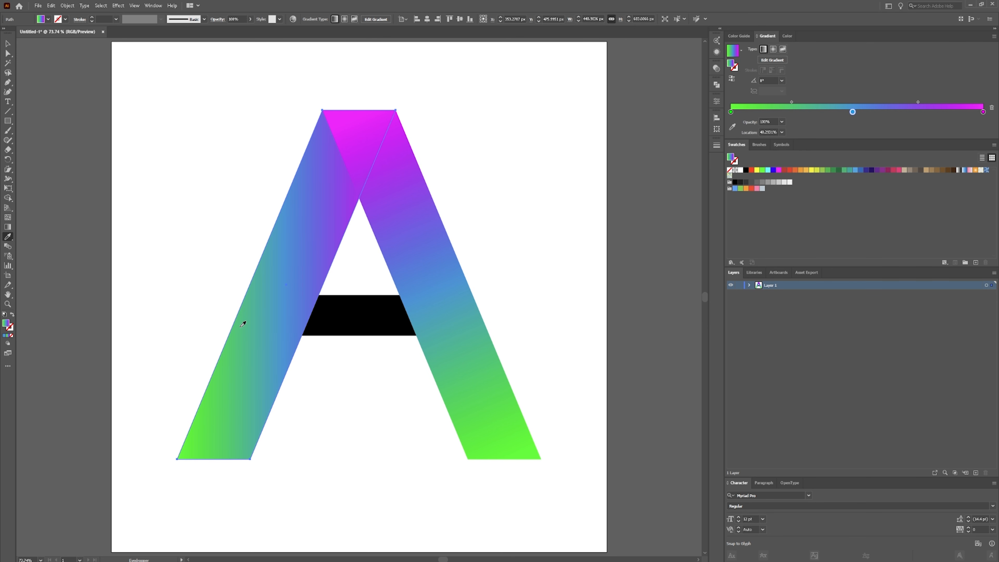
Redirect the left leg's gradient along its length at about 67°, from green at the foot to magenta at the peak
key("v")
key("g")
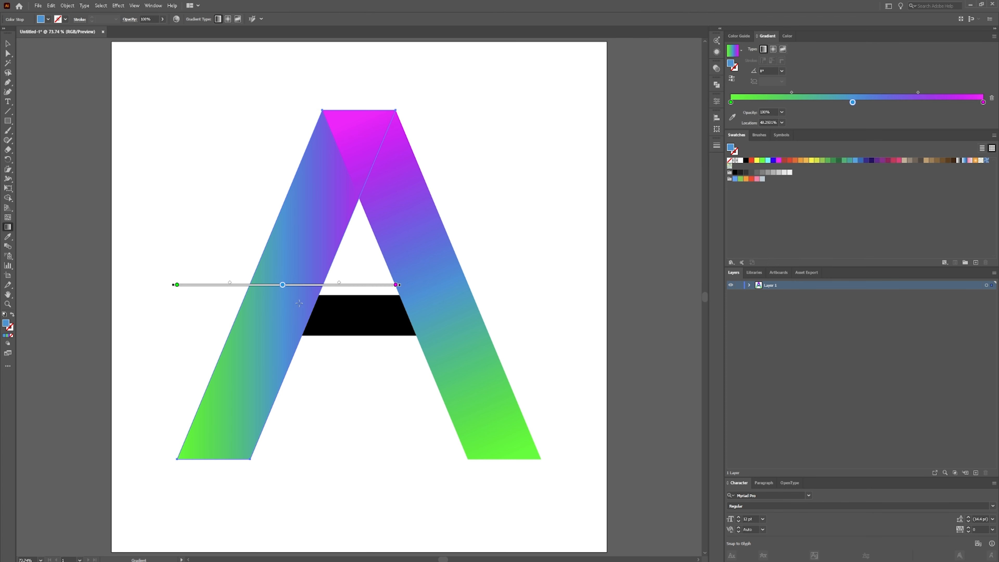
mouse_move(213, 460)
left_mouse_down()
mouse_move(234, 370)
mouse_move(307, 185)
mouse_move(358, 111)
left_mouse_up()
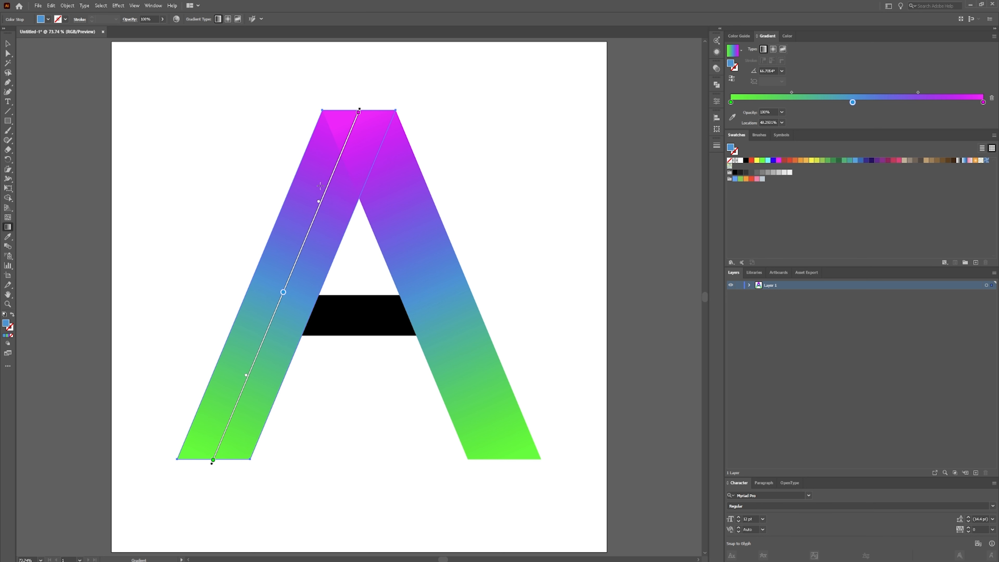
key("v")
left_click(495, 219)
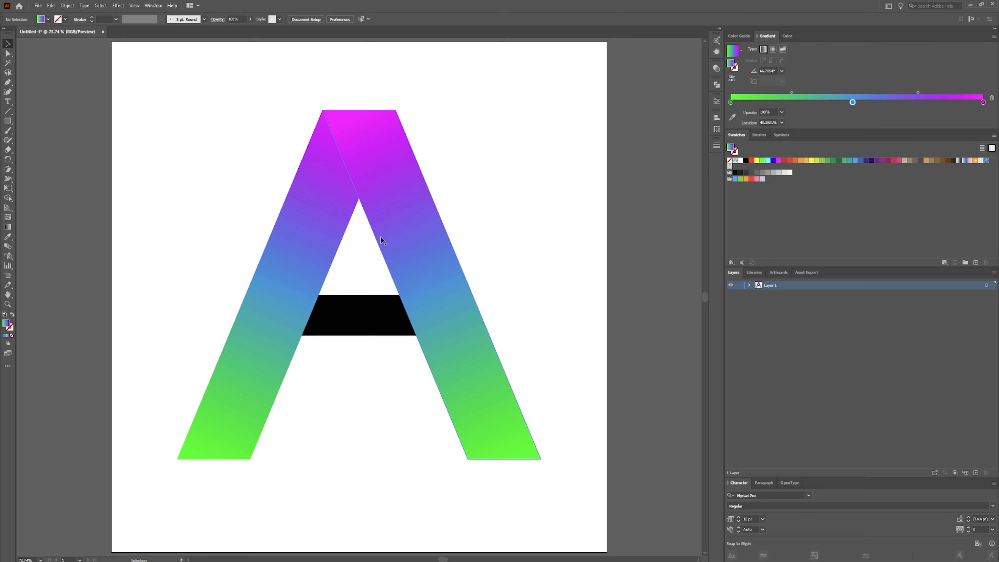
Duplicate the left leg in place and fill the copy with the White, Black gradient
left_click(302, 229)
key("a")
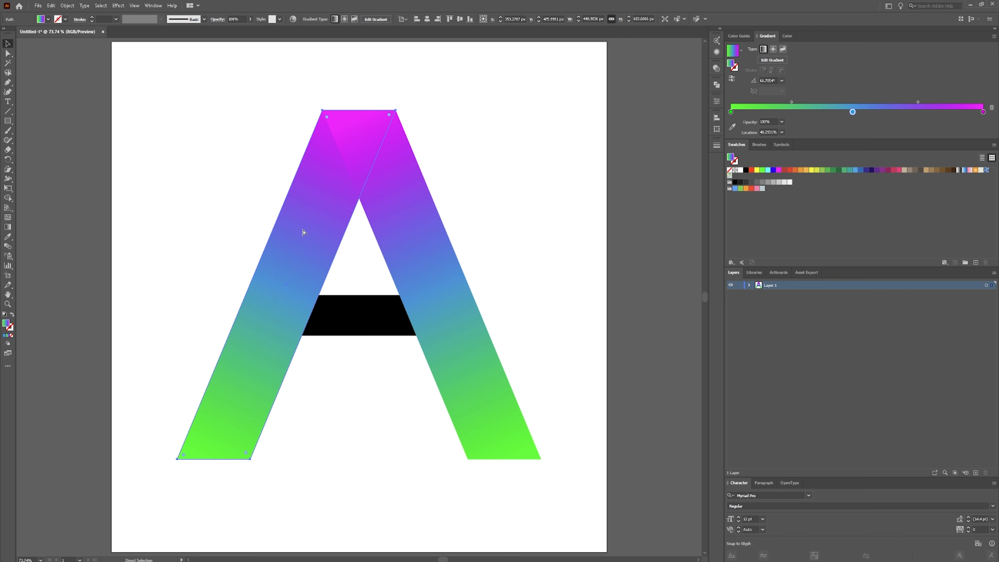
key("v")
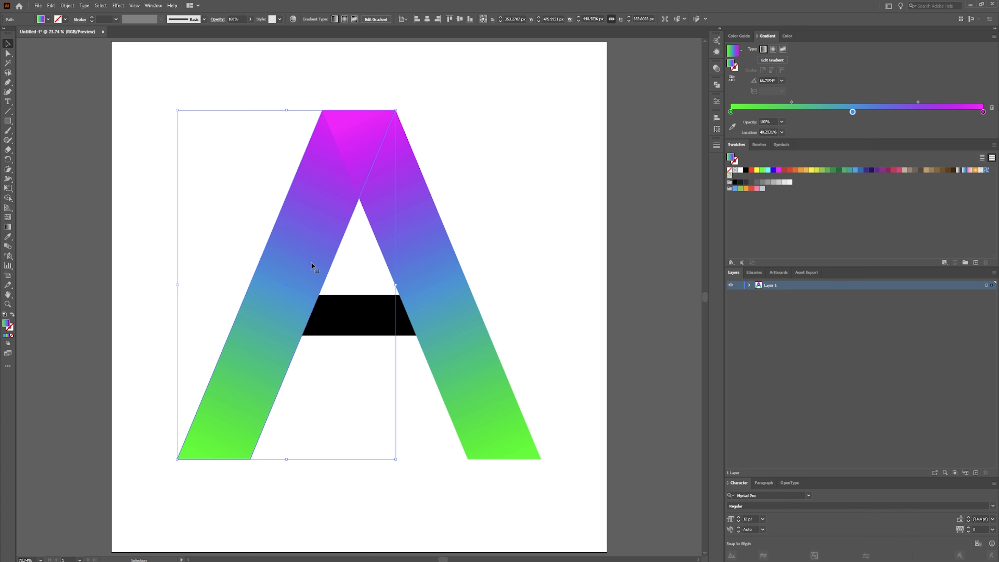
left_click(742, 53)
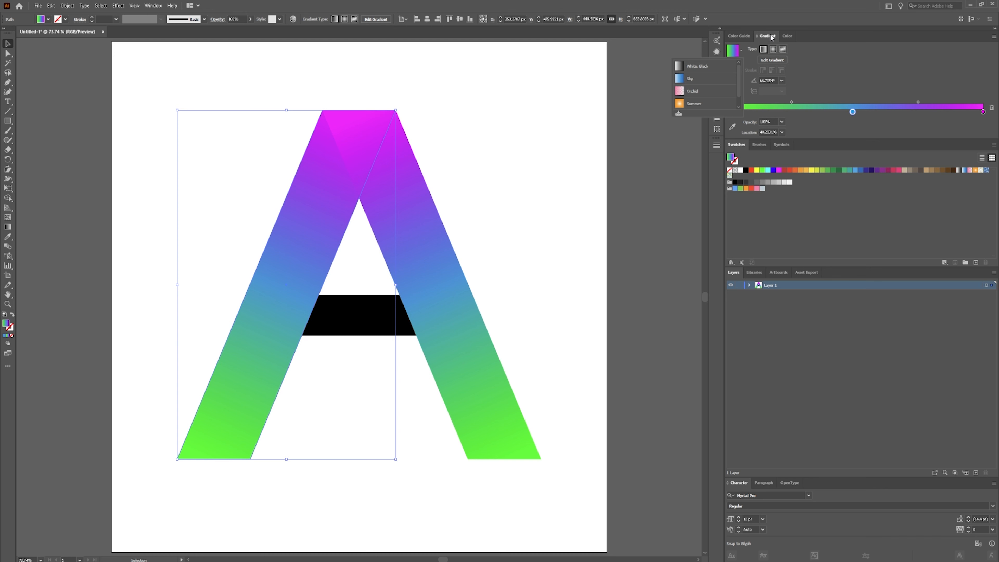
left_click(689, 67)
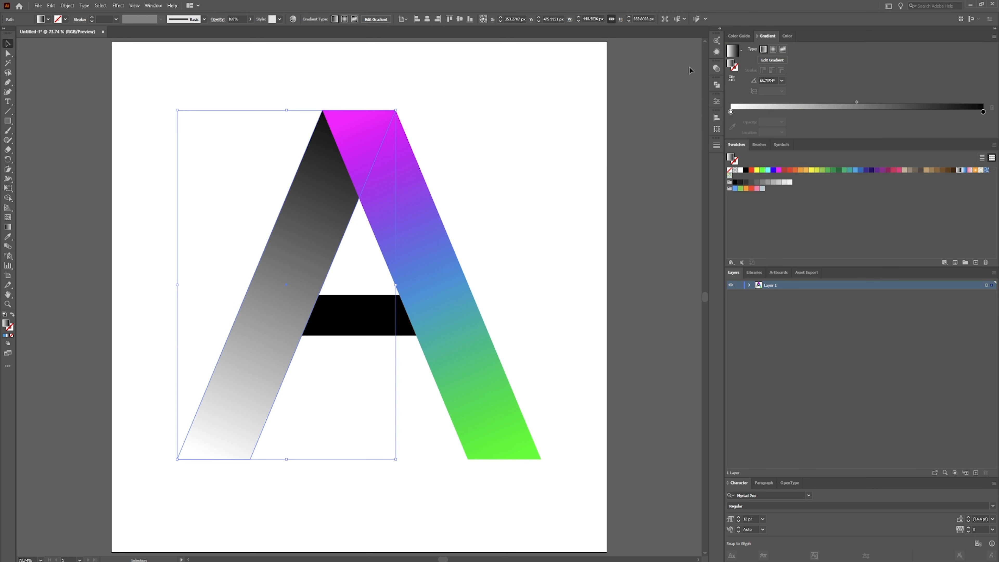
Change the copy's white starting gradient stop to black and set its opacity to 0%
double_click(730, 112)
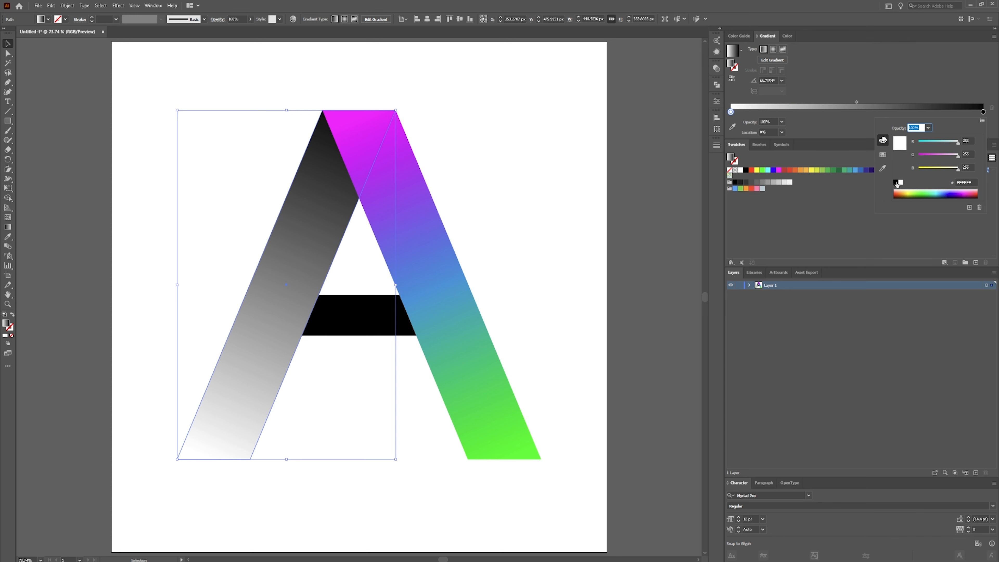
left_click(896, 182)
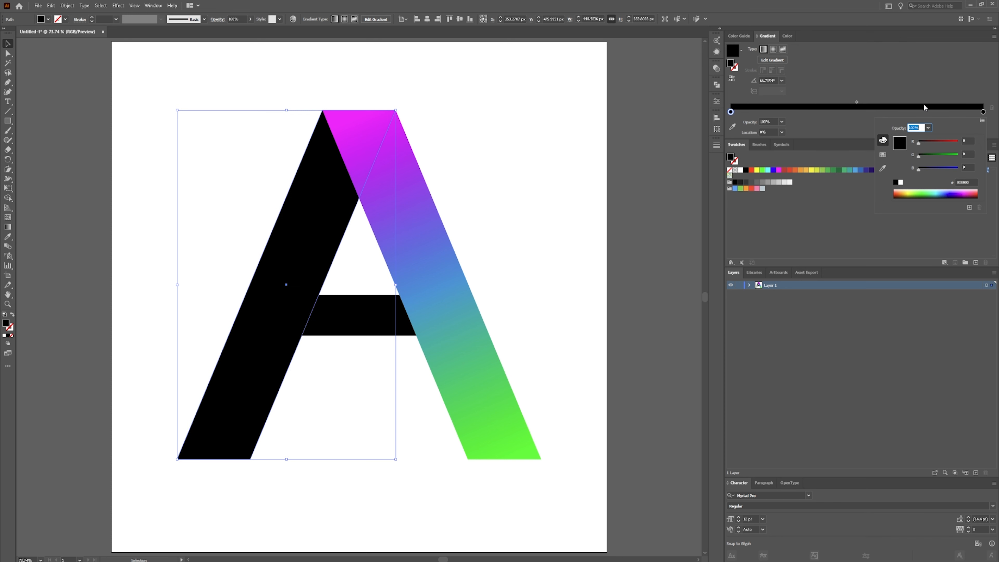
left_click(781, 121)
left_click(782, 122)
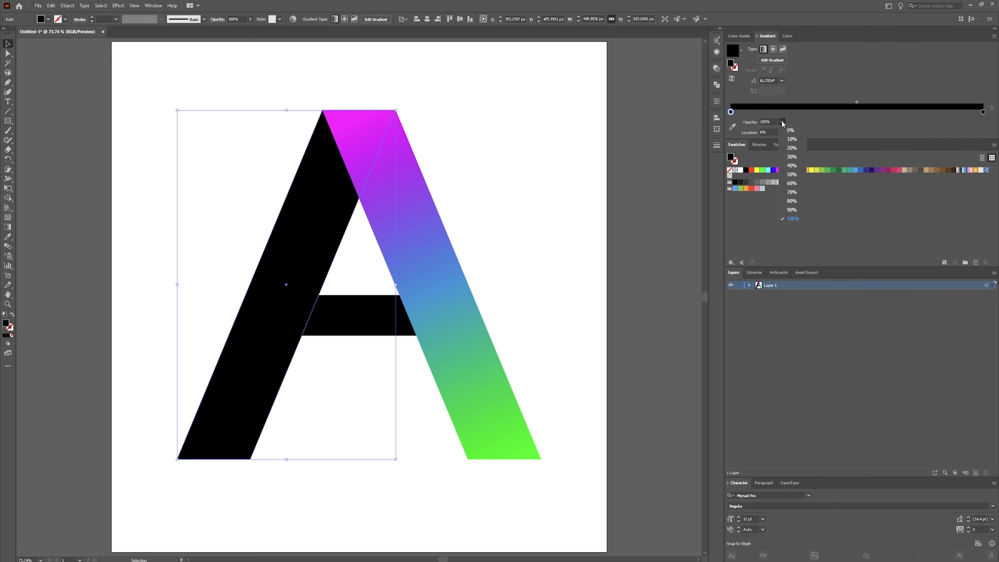
left_click(796, 129)
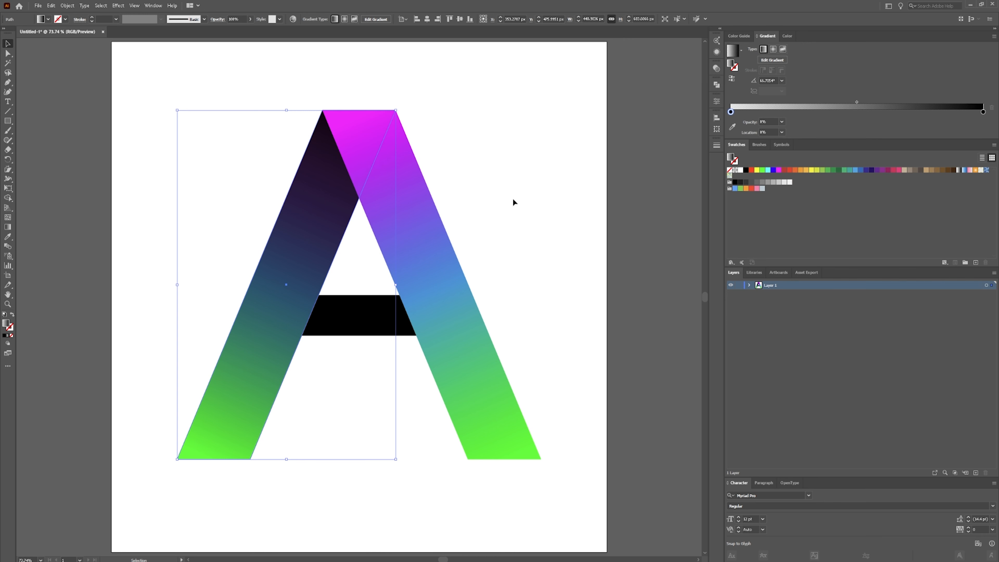
Shorten the copy's black gradient to a narrow shadow at about 26° where the left leg meets the right leg at the peak
key("g")
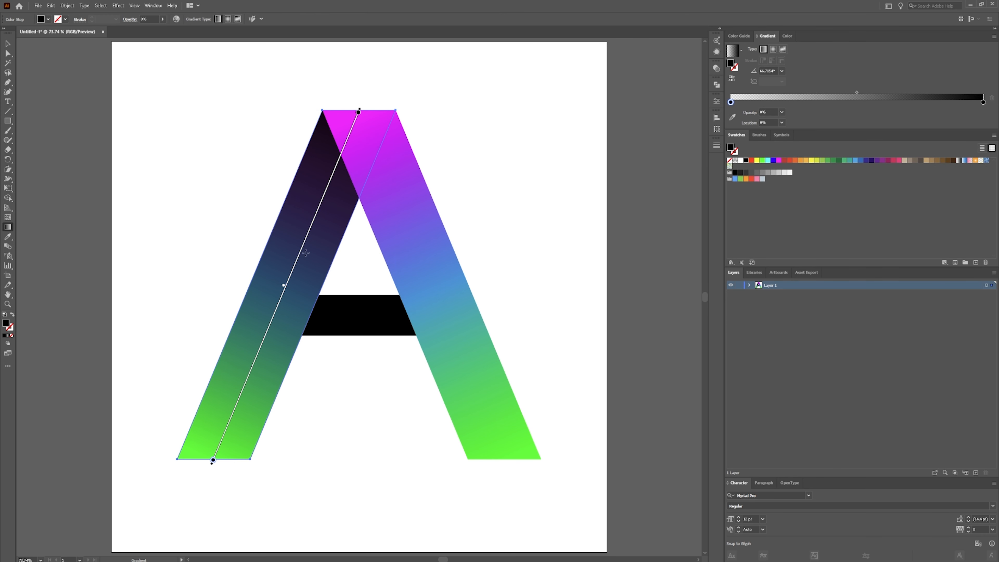
mouse_move(326, 164)
left_mouse_down()
mouse_move(330, 129)
mouse_move(338, 156)
mouse_move(372, 138)
mouse_move(362, 146)
left_mouse_up()
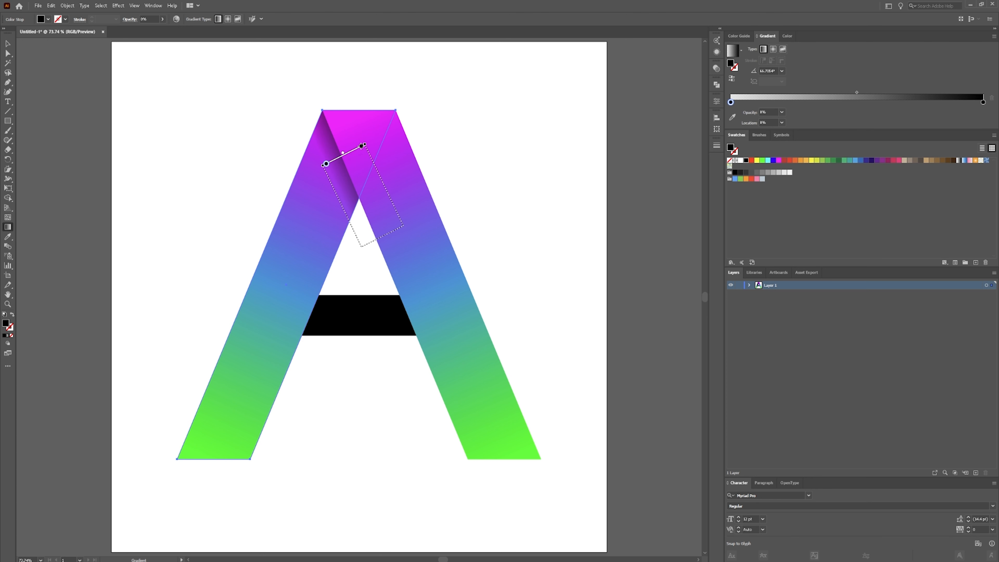
key("v")
left_click(357, 67)
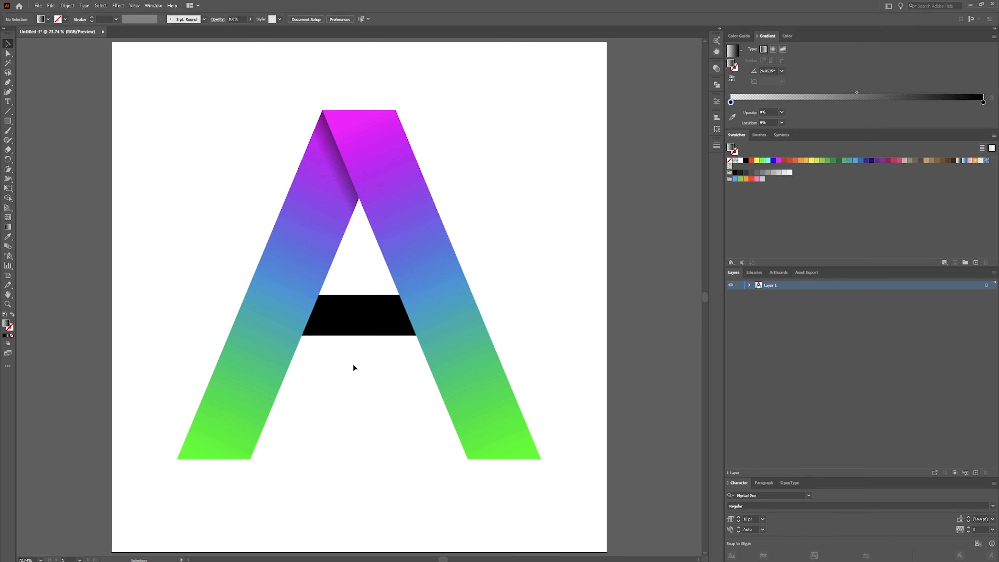
Try cyan, green and red fills on the crossbar, settling on RGB Yellow
left_click(364, 317)
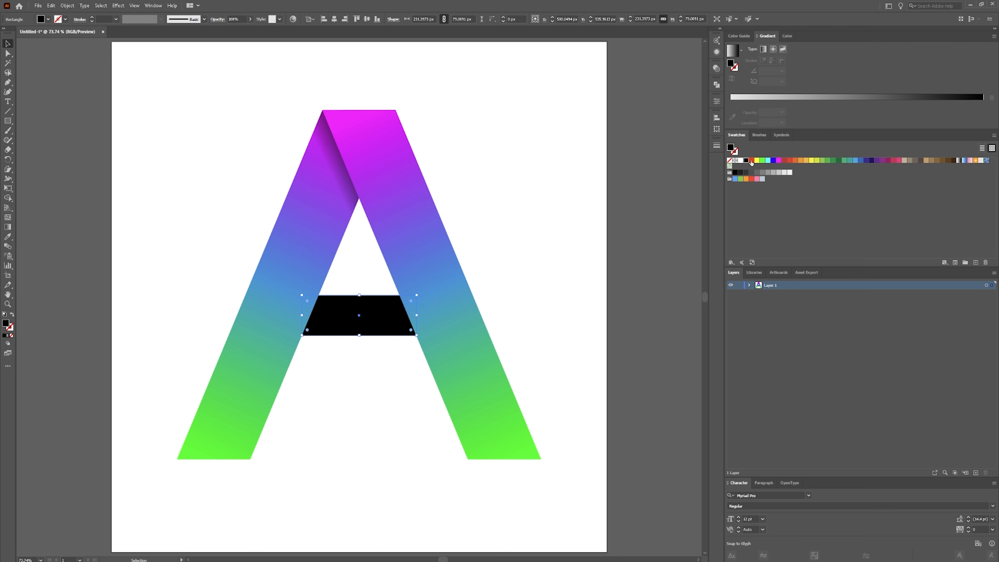
left_click(767, 160)
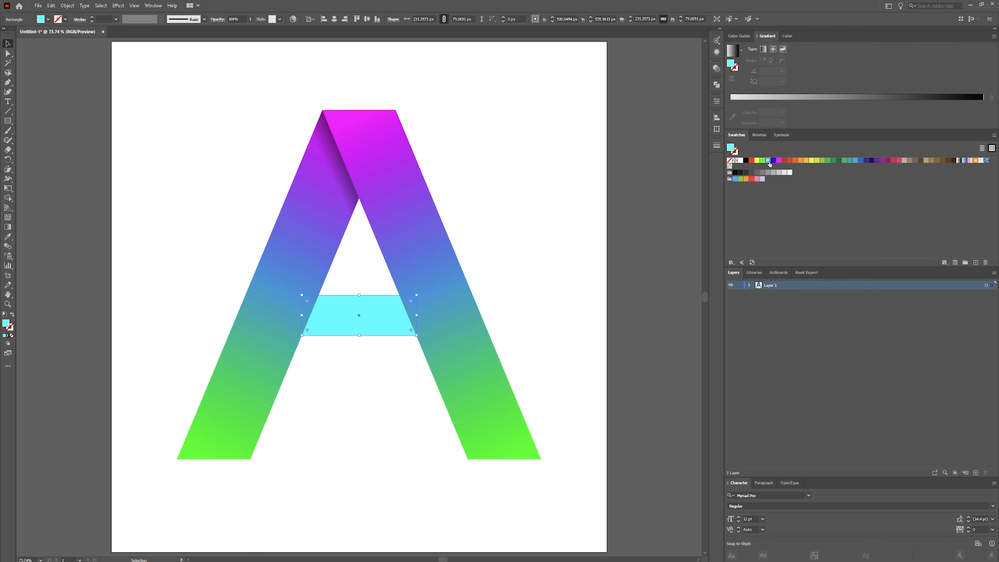
left_click(762, 161)
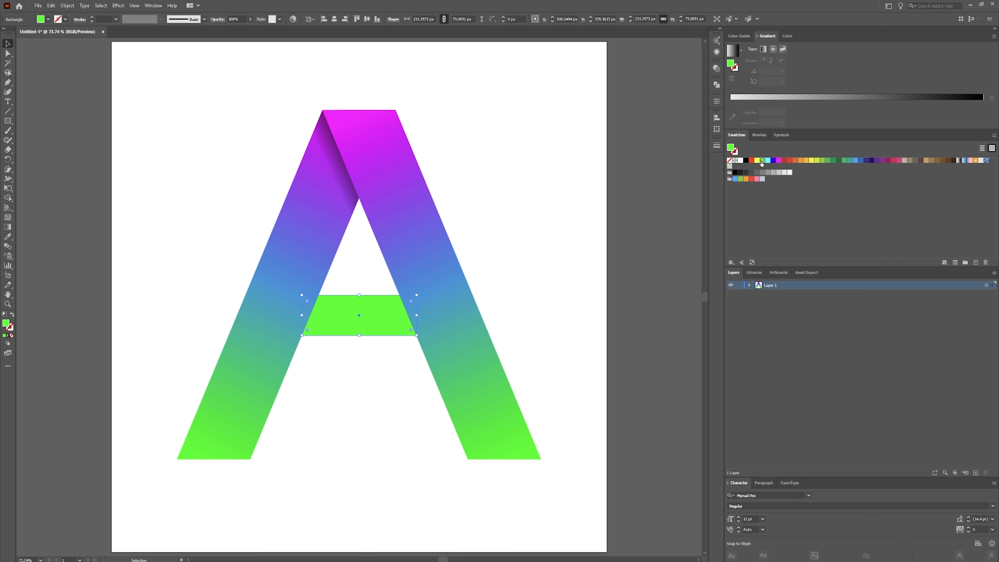
left_click(751, 160)
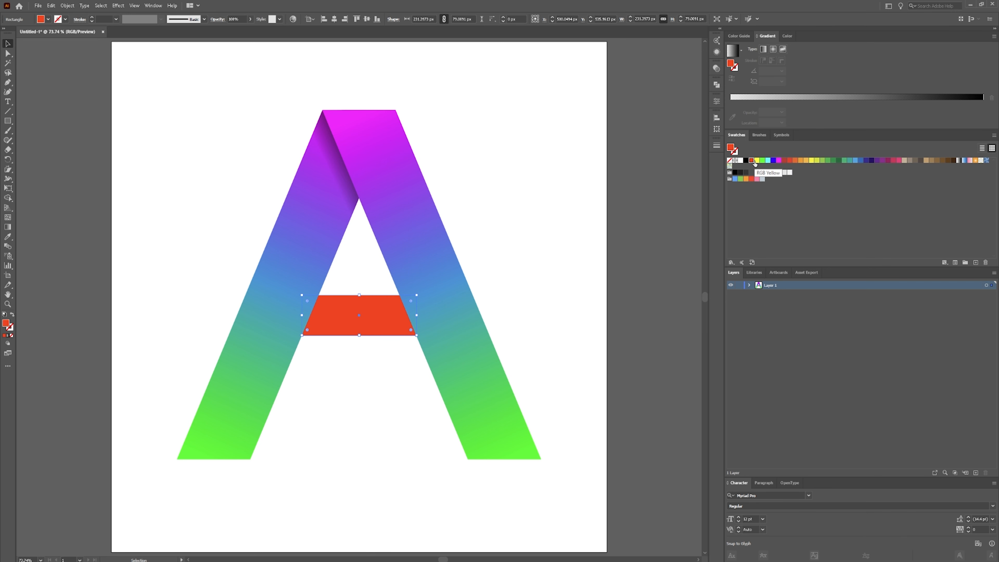
left_click(757, 161)
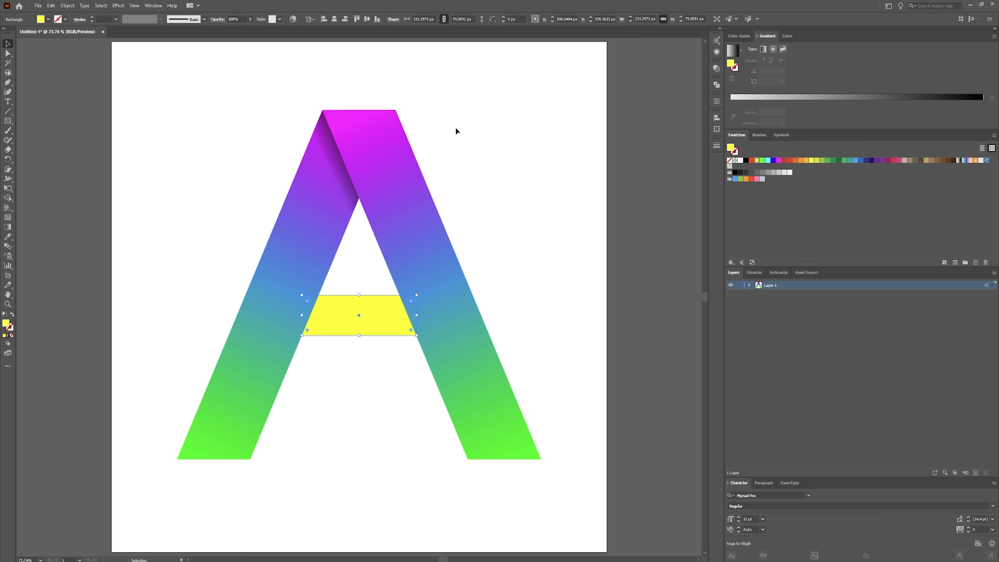
Duplicate the crossbar in place, apply the transparent-to-black gradient, and angle it about 26° as a short shadow against the right leg
key("a")
key("v")
left_click(731, 52)
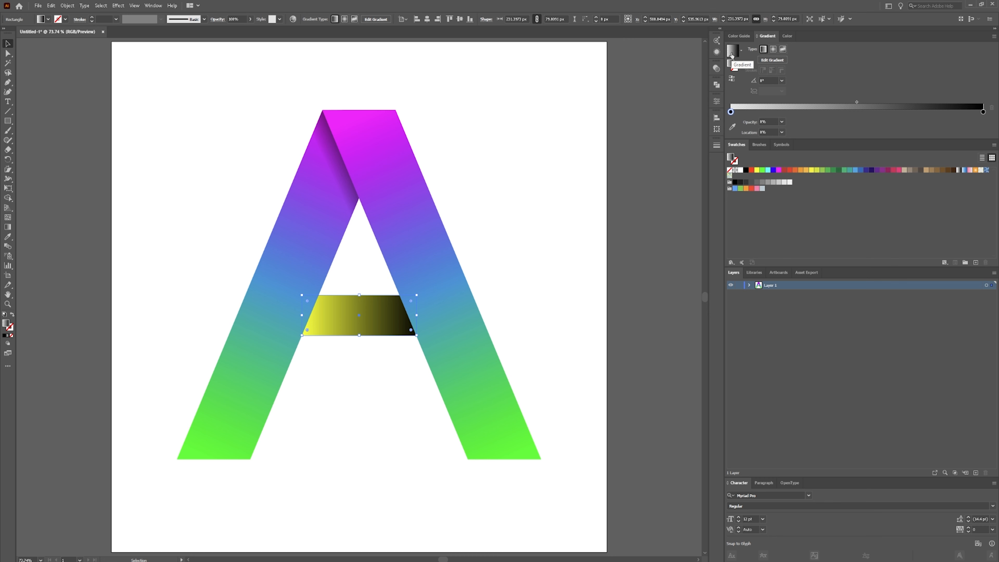
key("g")
left_click_drag(392, 325, 421, 310)
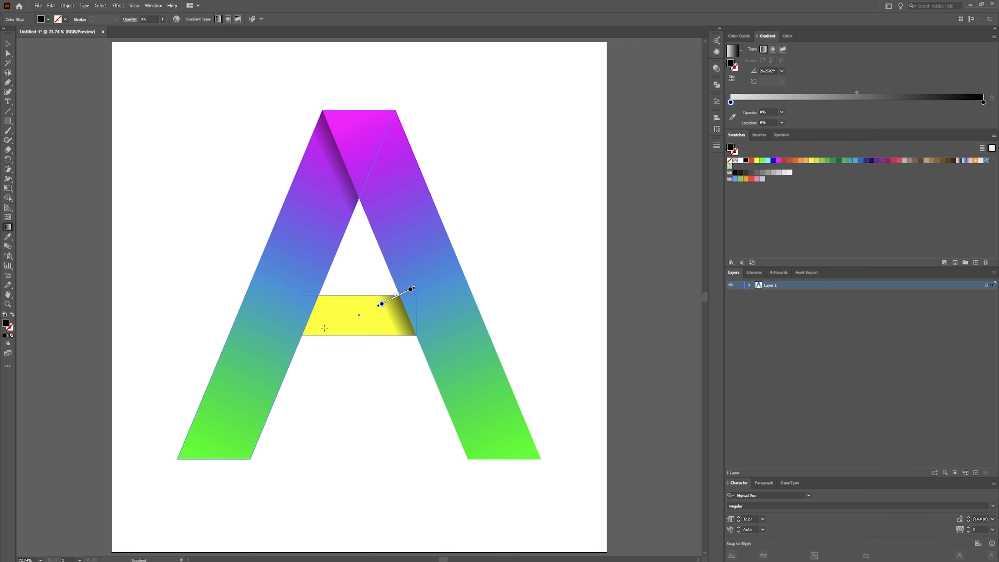
key("v")
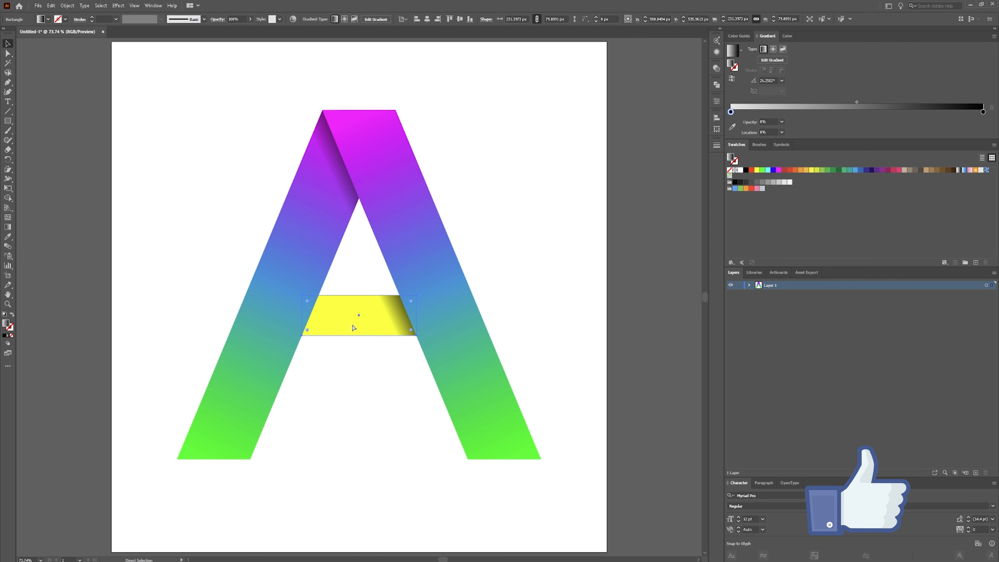
Add another in-place copy of the crossbar's shadow shape and redirect its gradient into a short shadow against the left leg
key("v")
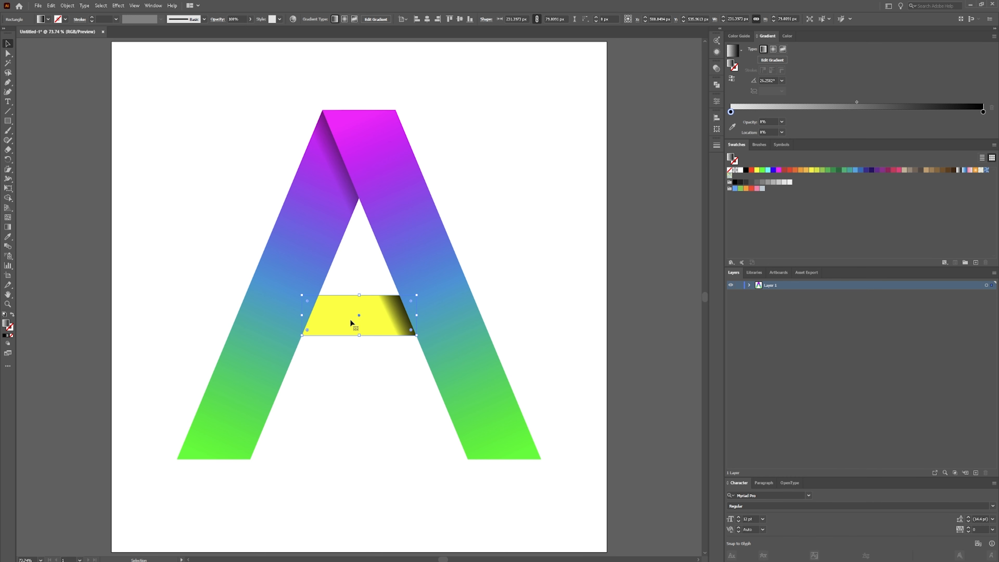
key("g")
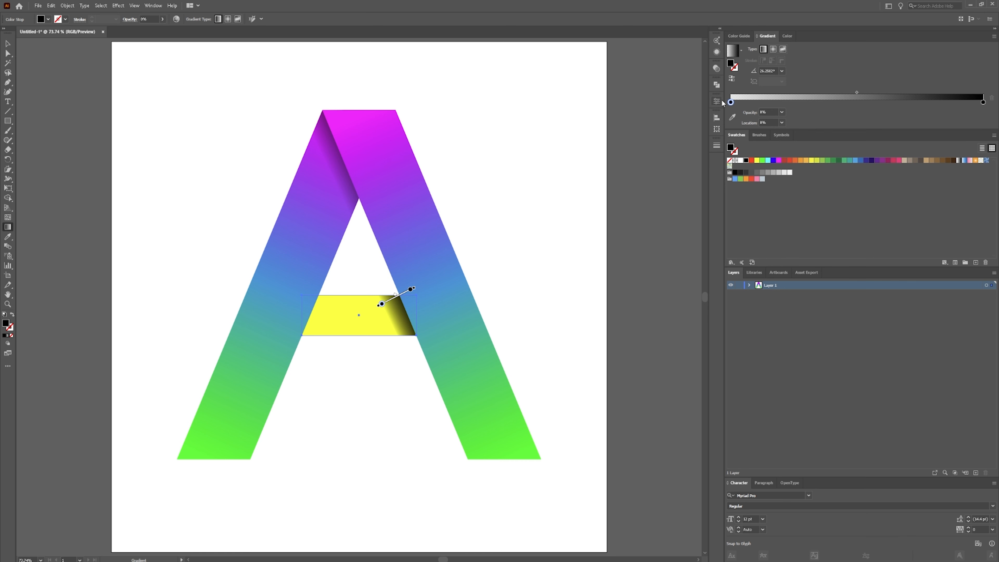
left_click_drag(330, 317, 294, 303)
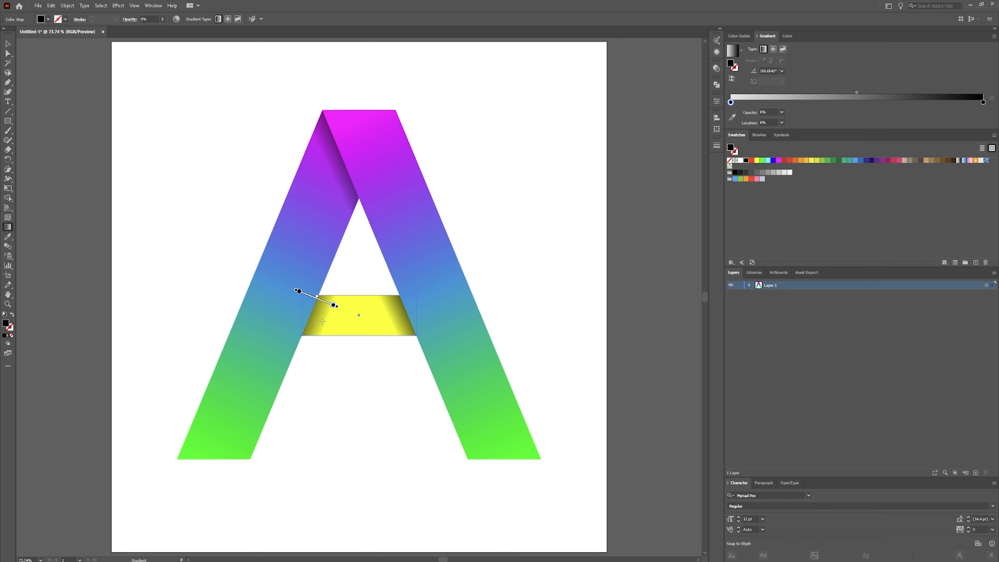
key("v")
left_click(374, 398)
left_click_drag(355, 323, 359, 373)
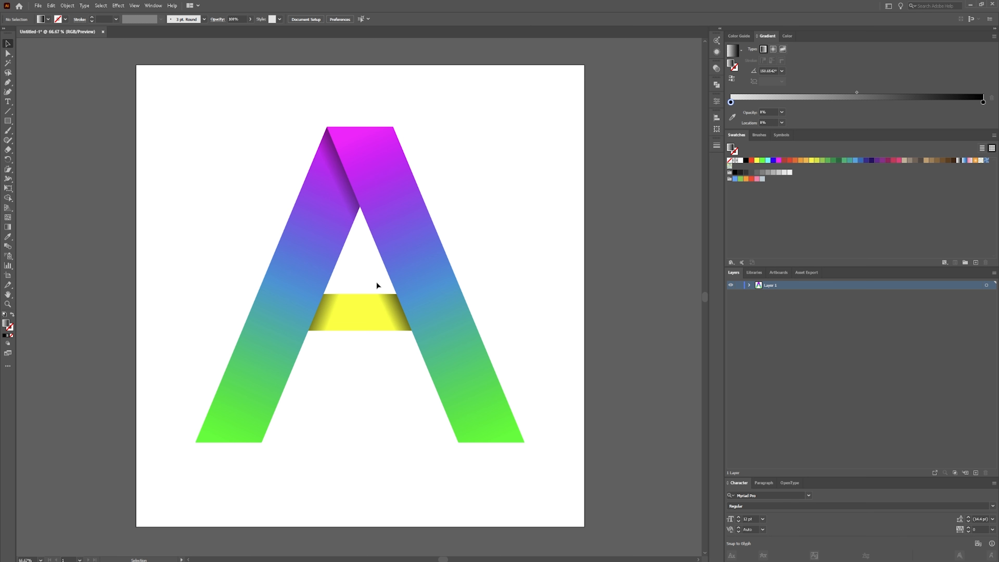